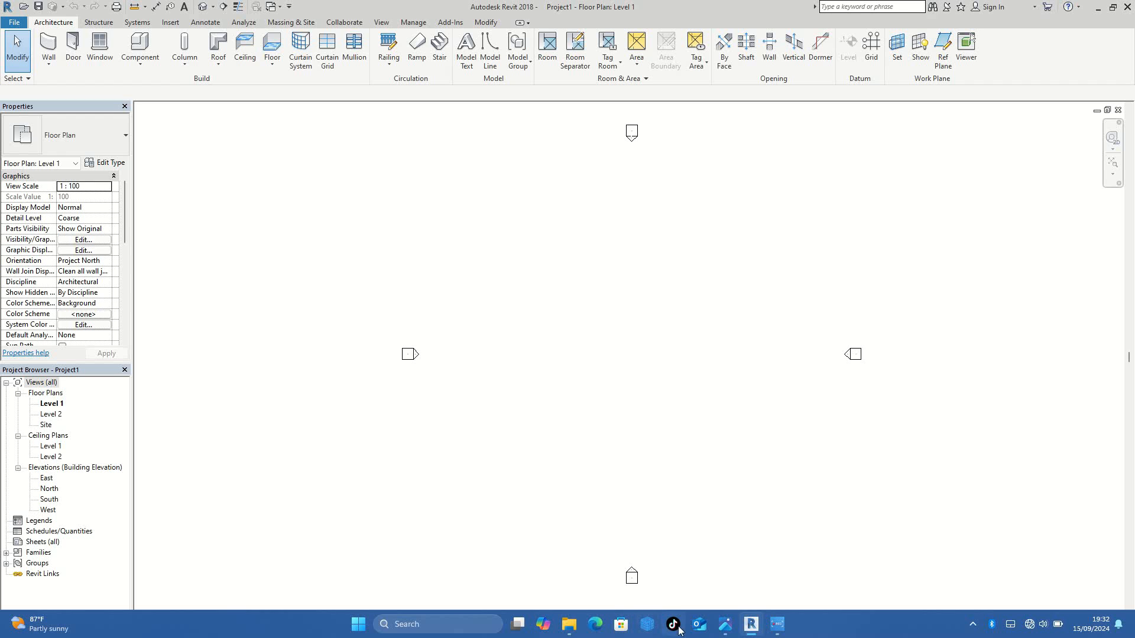
# Step: Switch to the photo viewer and examine the reference rendering of the house
pyautogui.click(725, 625)
pyautogui.scroll(3, 631, 323)
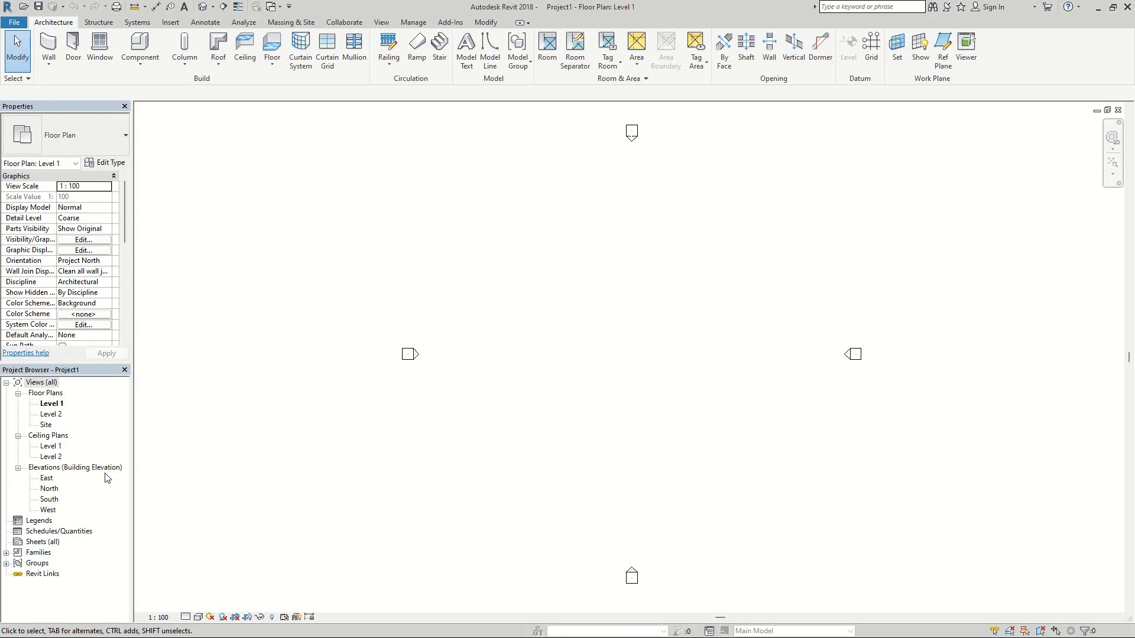
# Step: Open the South building elevation to work on the project's levels
pyautogui.doubleClick(48, 501)
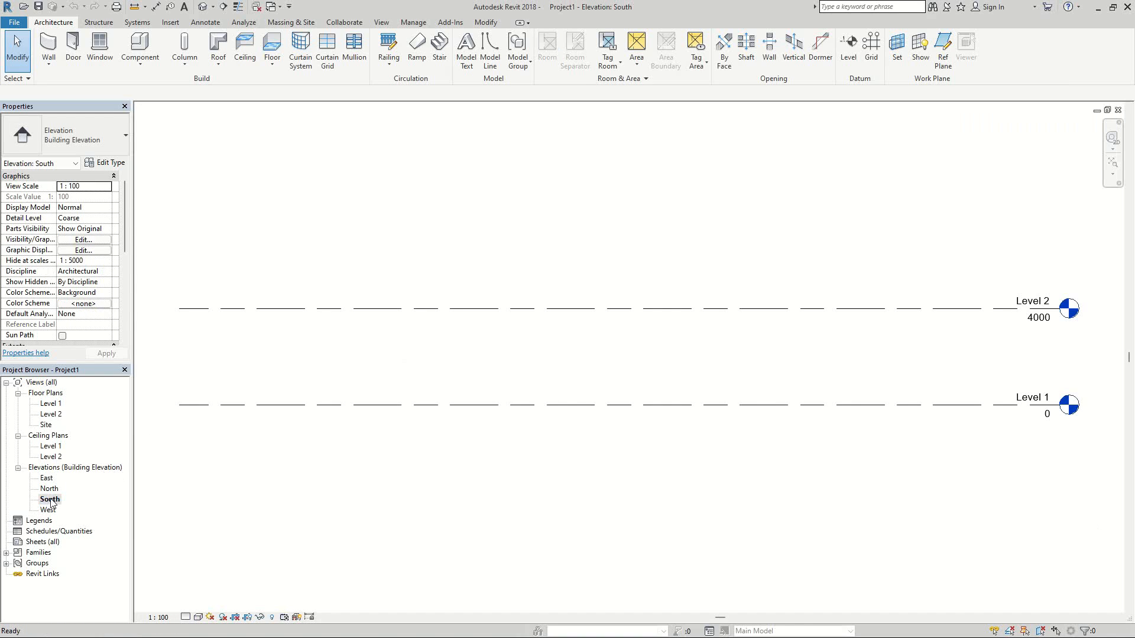
pyautogui.doubleClick(49, 405)
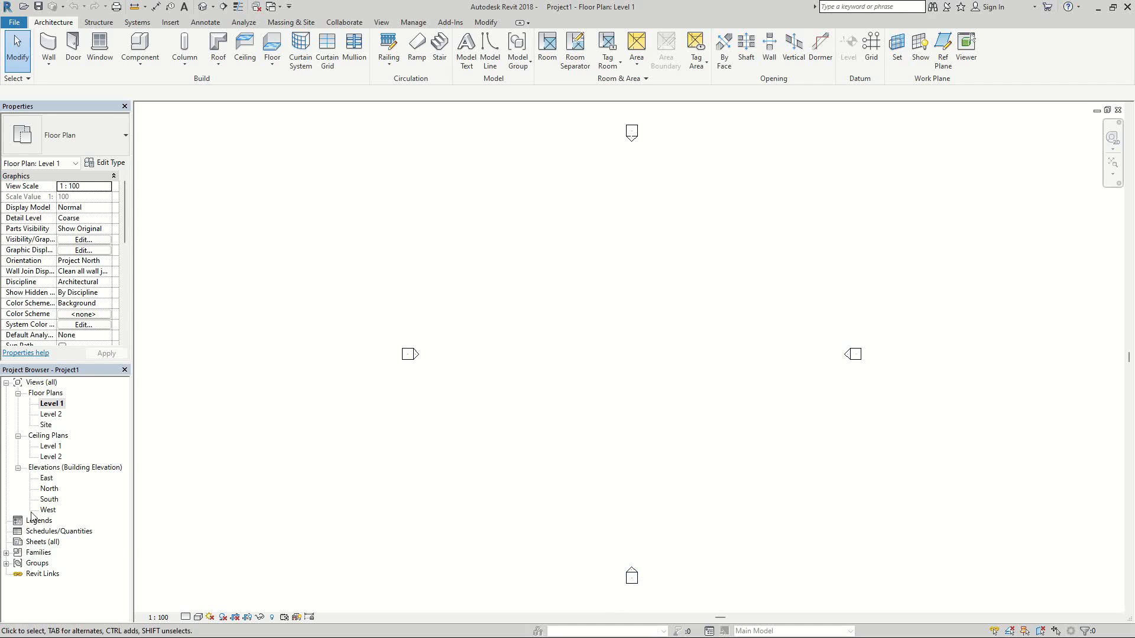
pyautogui.doubleClick(49, 499)
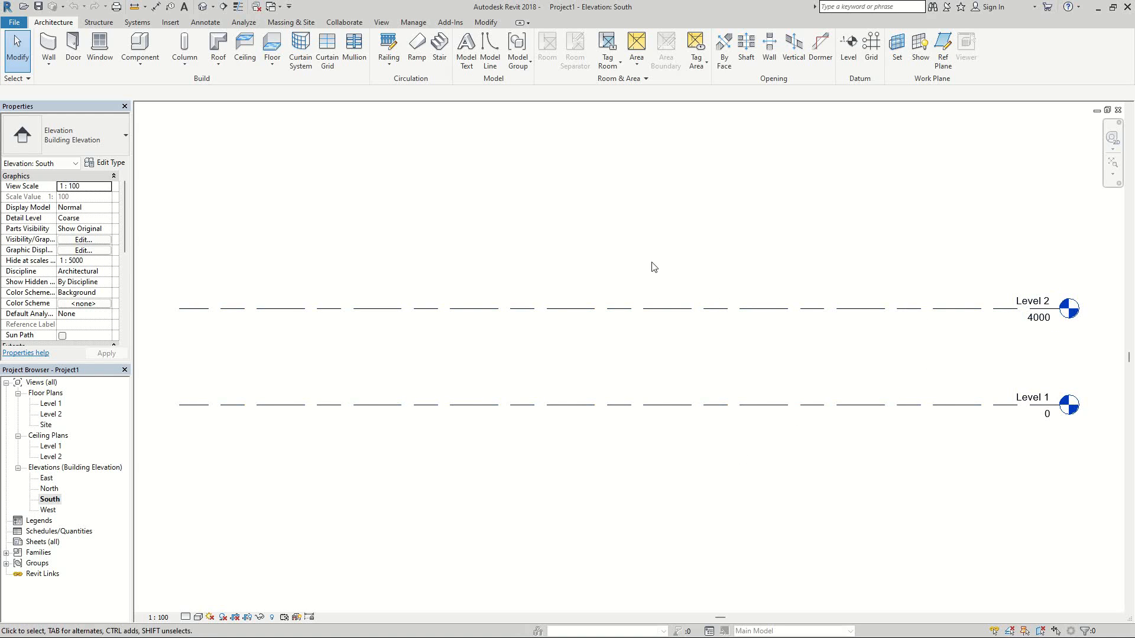
pyautogui.scroll(-1, 525, 407)
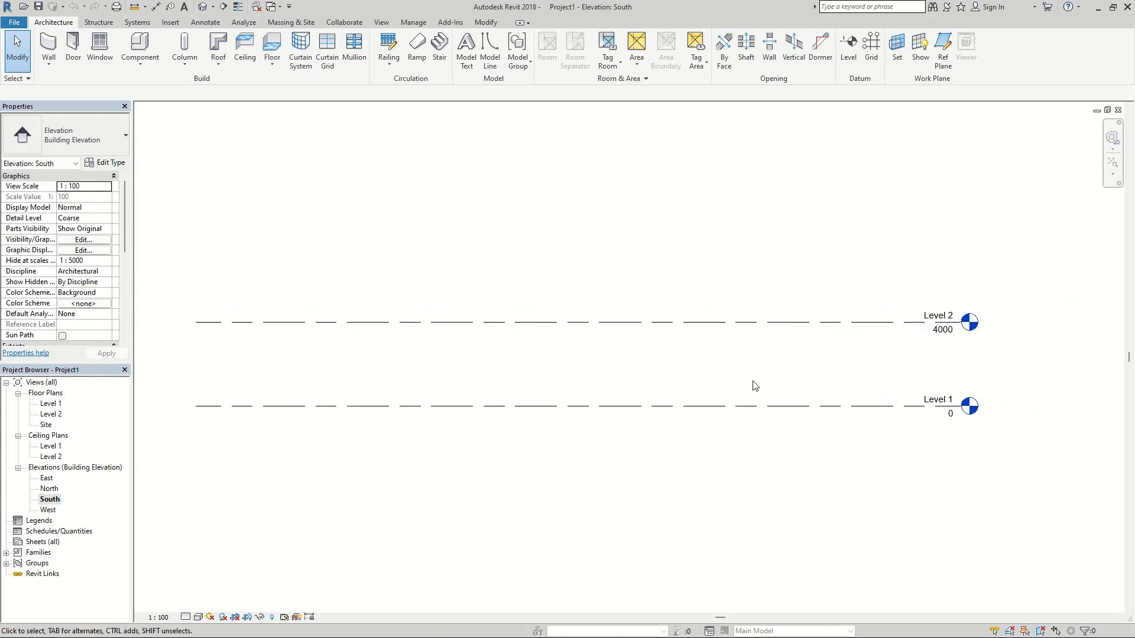
pyautogui.moveTo(755, 385); pyautogui.dragTo(727, 317, button='middle')
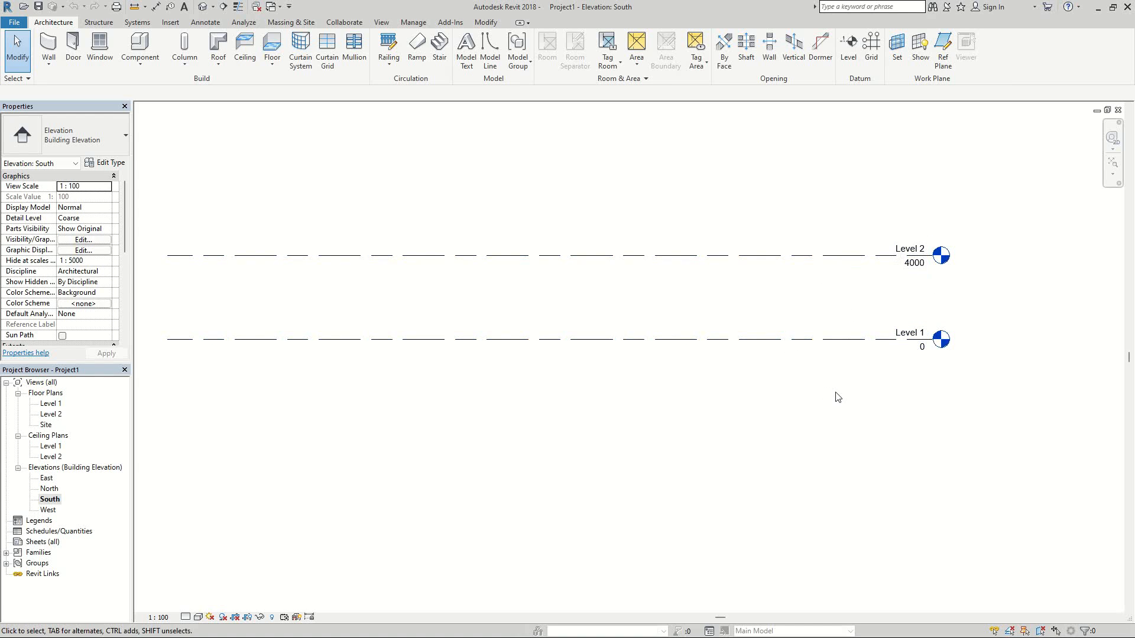
# Step: Check the house rendering 3D View 3.jpg in the photo viewer, then return to the Revit elevation
pyautogui.moveTo(725, 631)
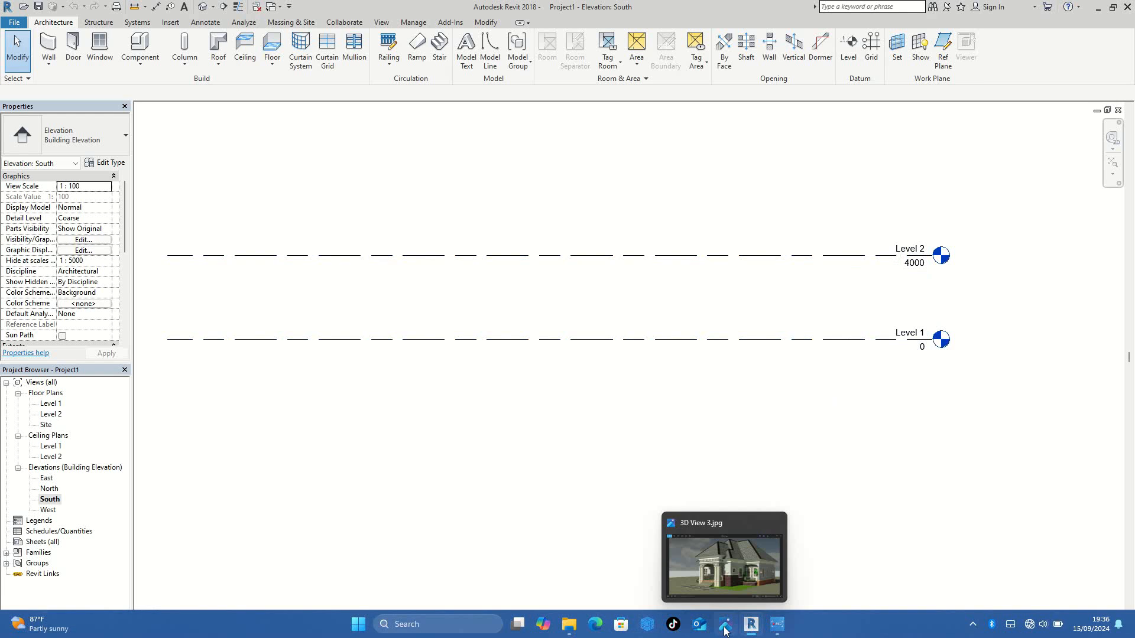
pyautogui.click(733, 594)
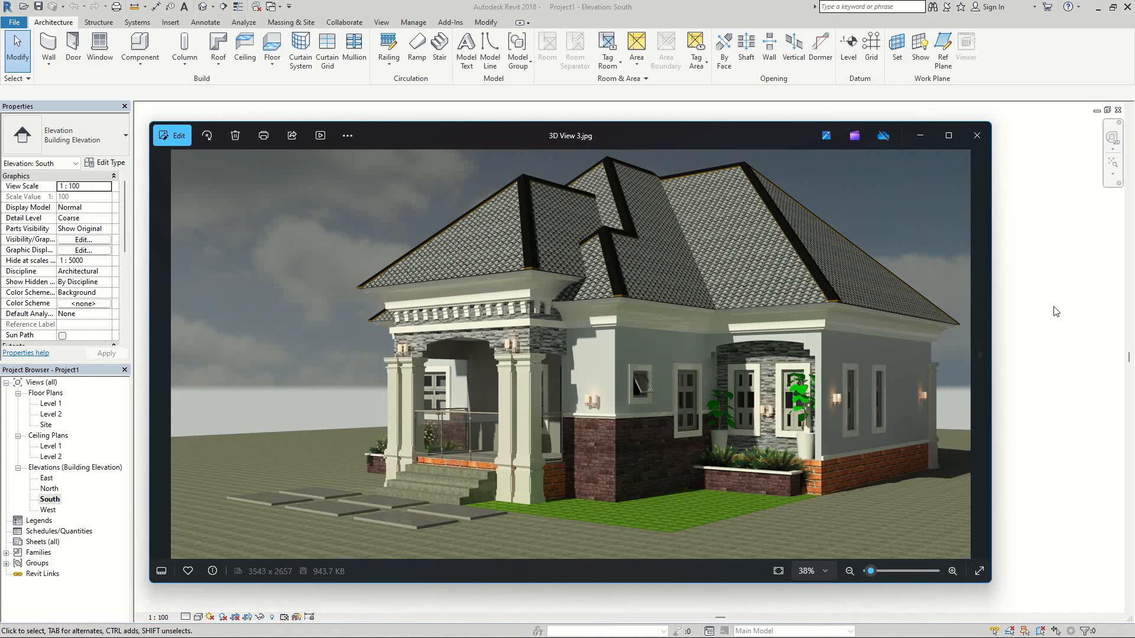
pyautogui.hotkey('alt', 'F4')
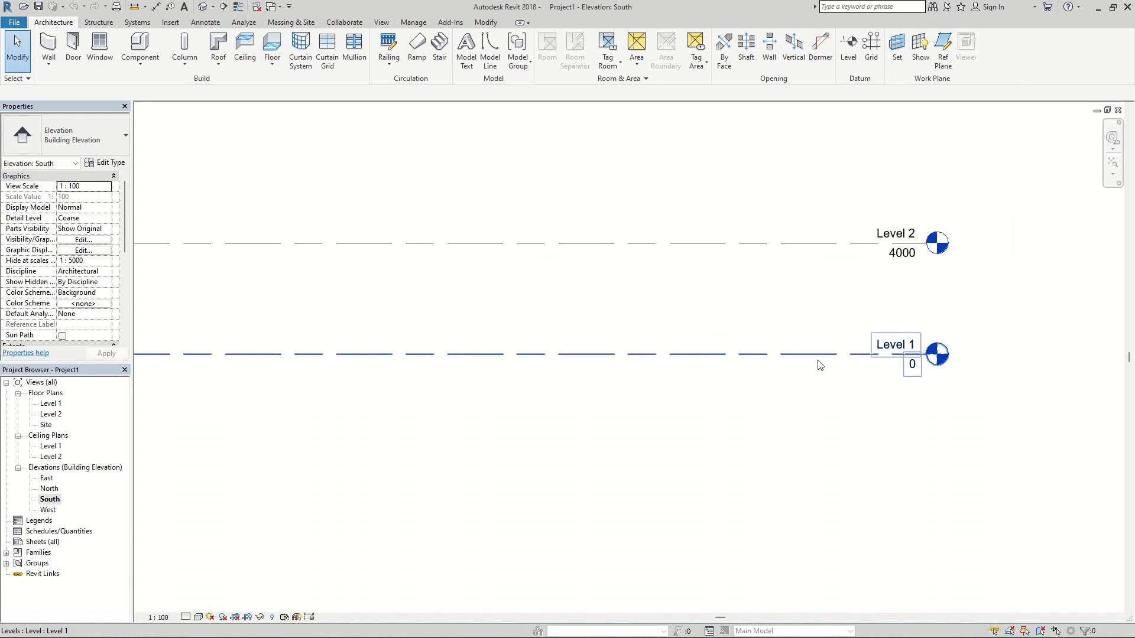
# Step: Rename Level 1 as "1 GL" and rename its corresponding views as well
pyautogui.click(896, 349)
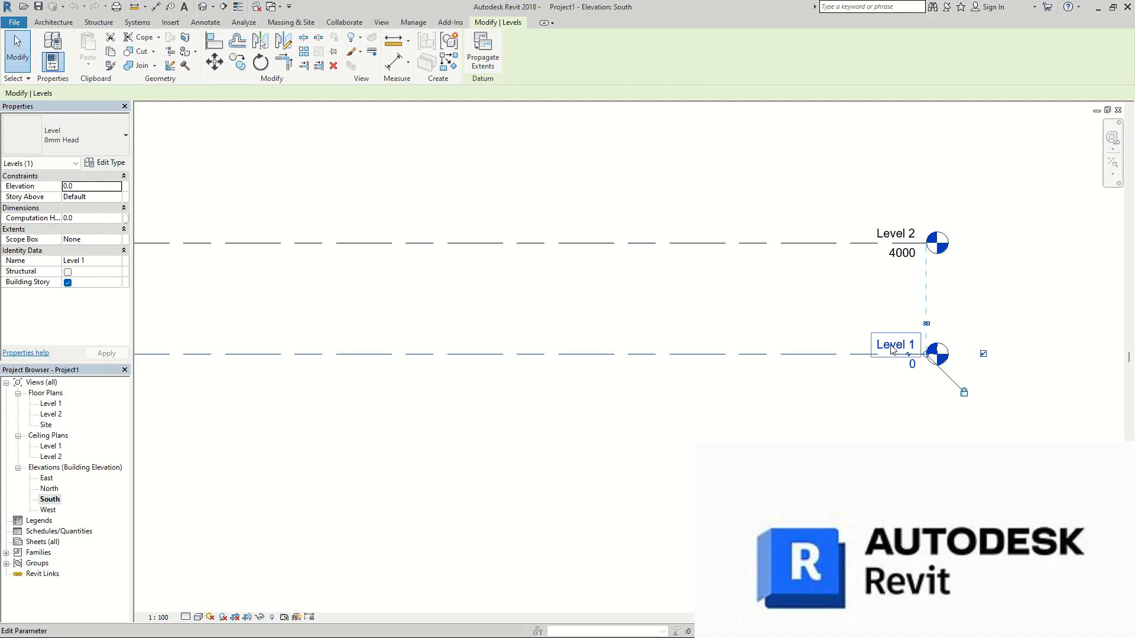
pyautogui.click(892, 348)
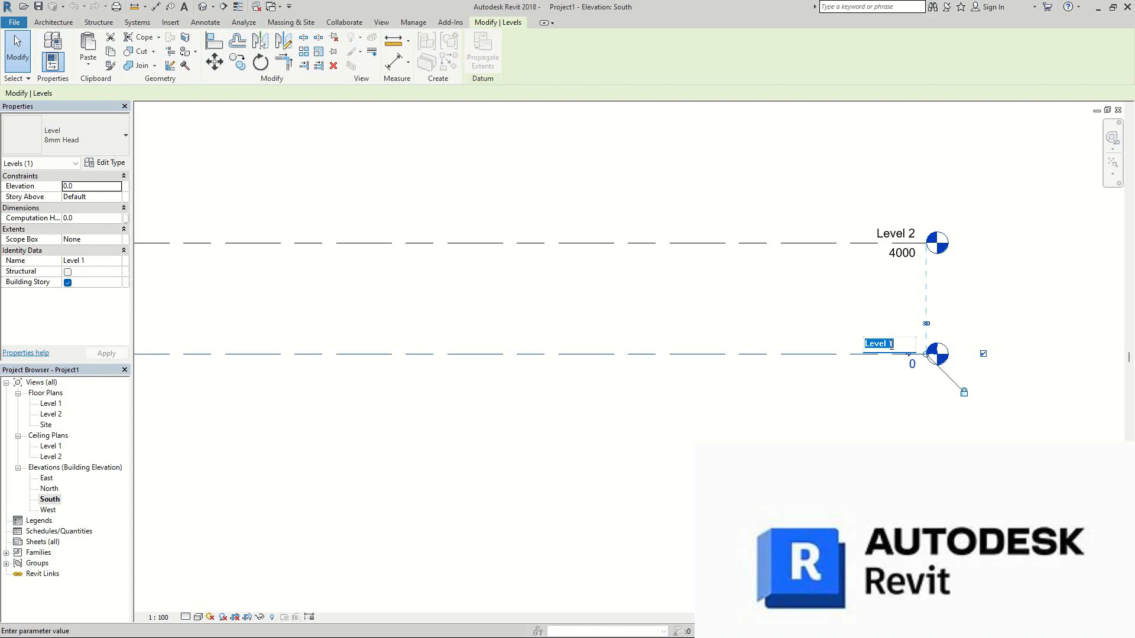
pyautogui.write('GL')
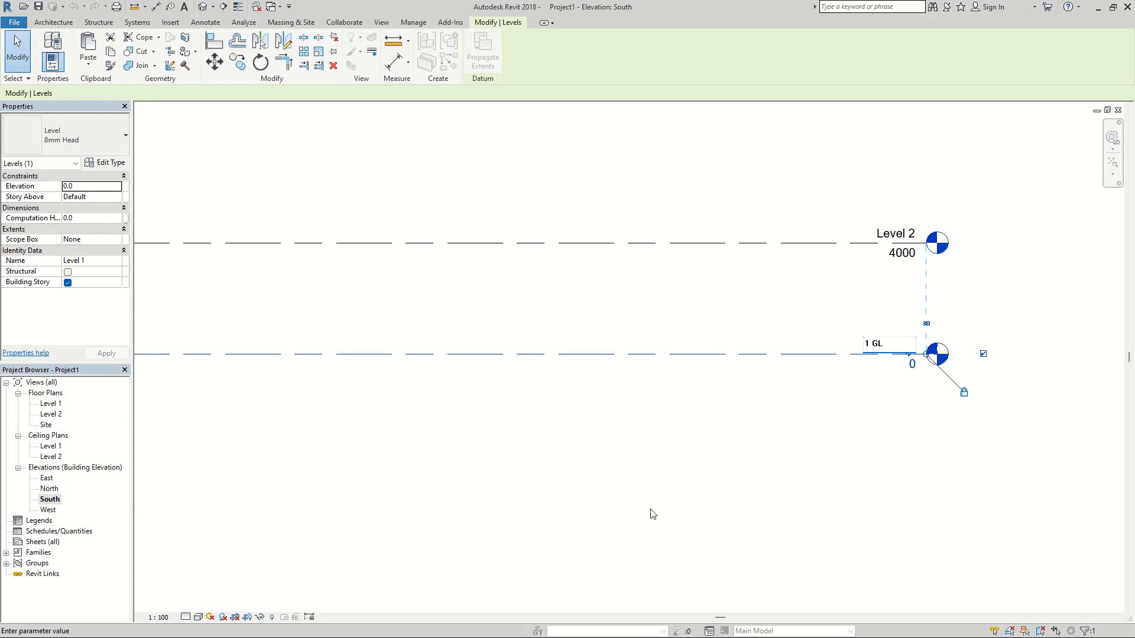
pyautogui.click(747, 286)
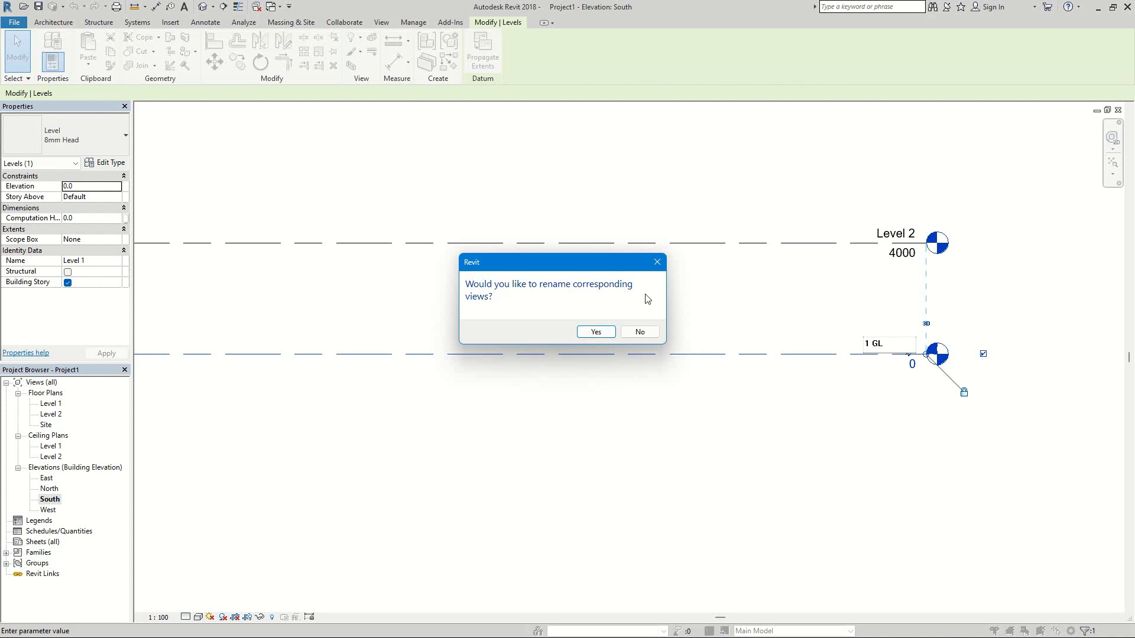
pyautogui.click(594, 332)
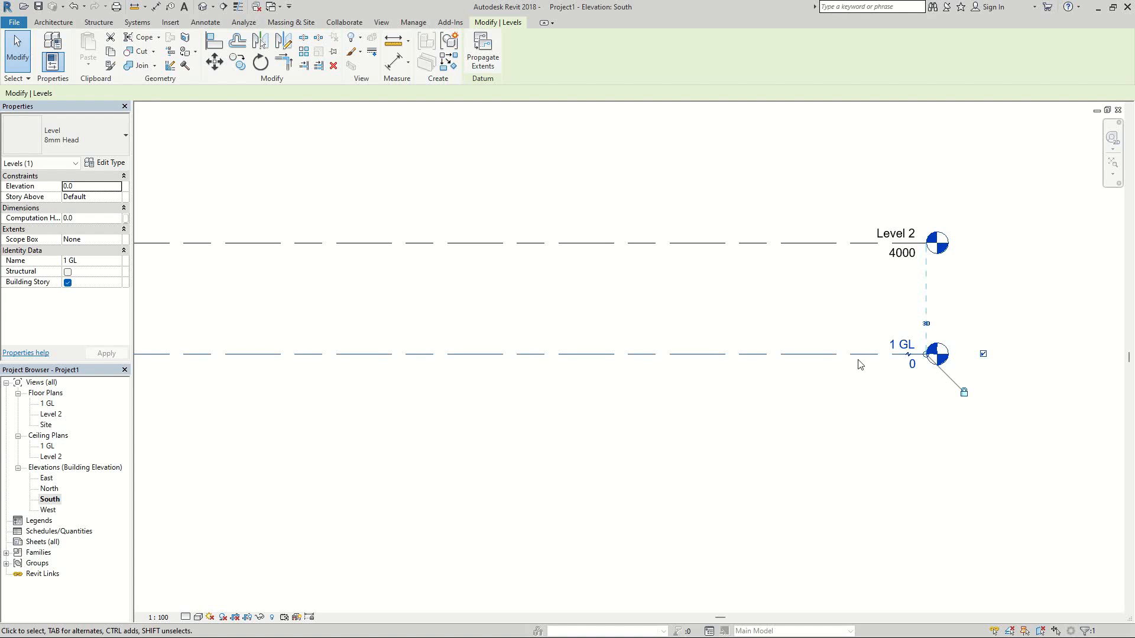
pyautogui.scroll(-2, 866, 349)
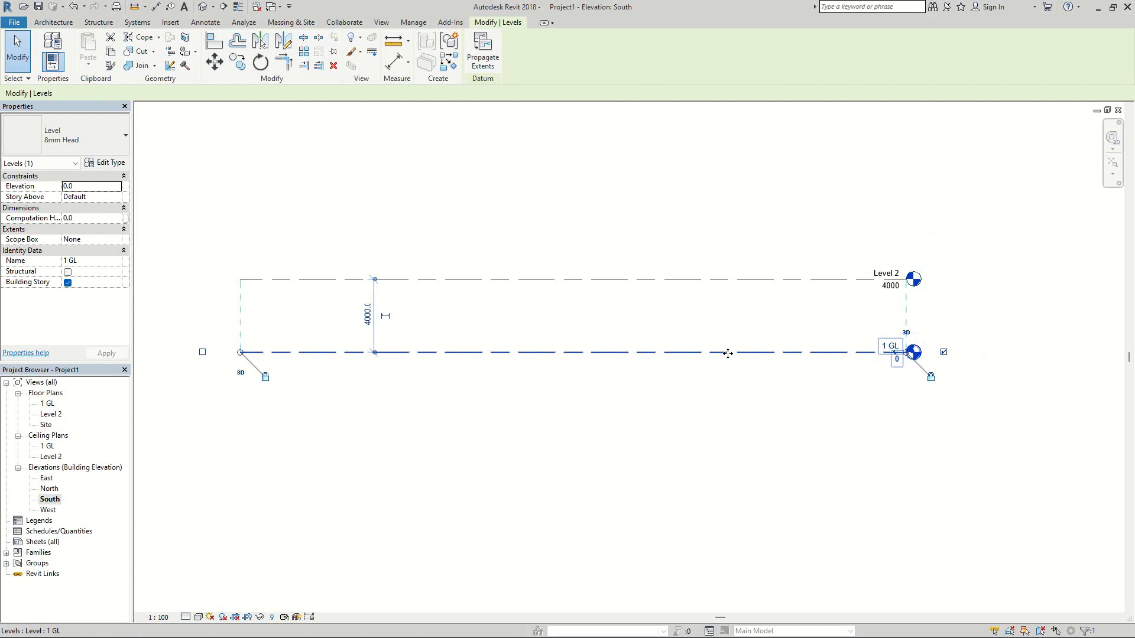
pyautogui.click(709, 384)
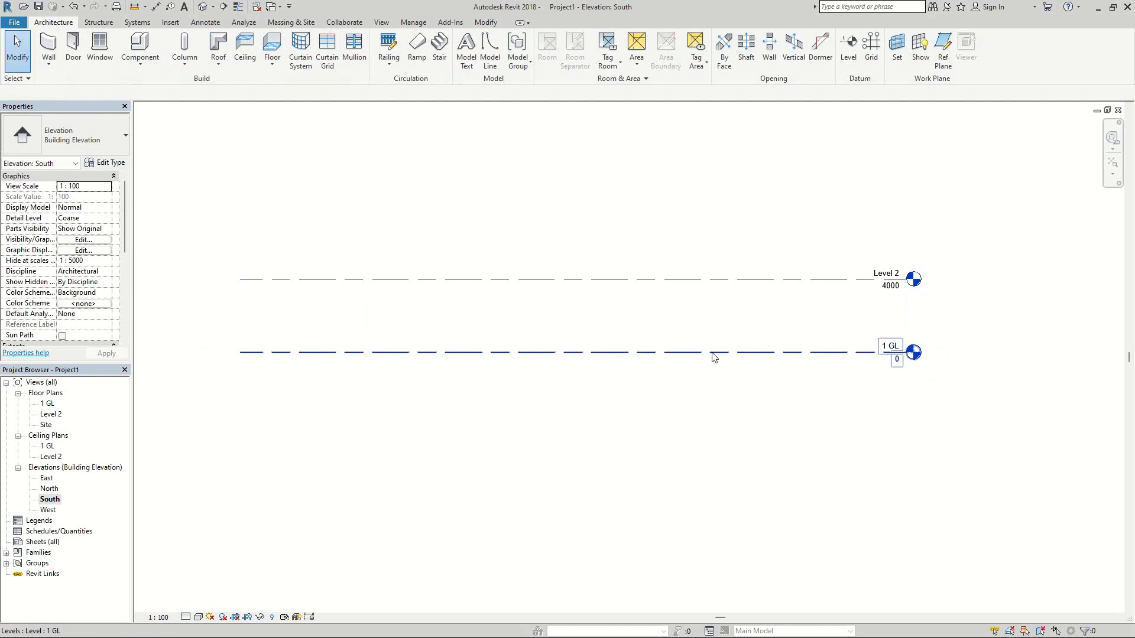
# Step: Draw a new level 1000 mm above 1 GL, aligned with the ends of the existing level lines
pyautogui.click(713, 353)
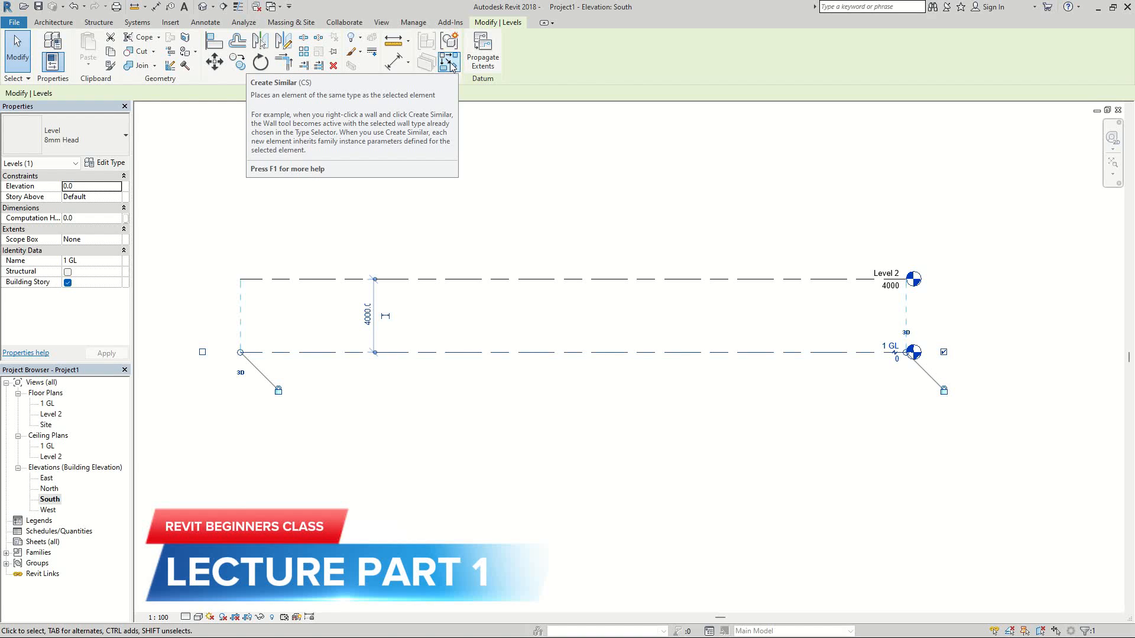
pyautogui.click(54, 22)
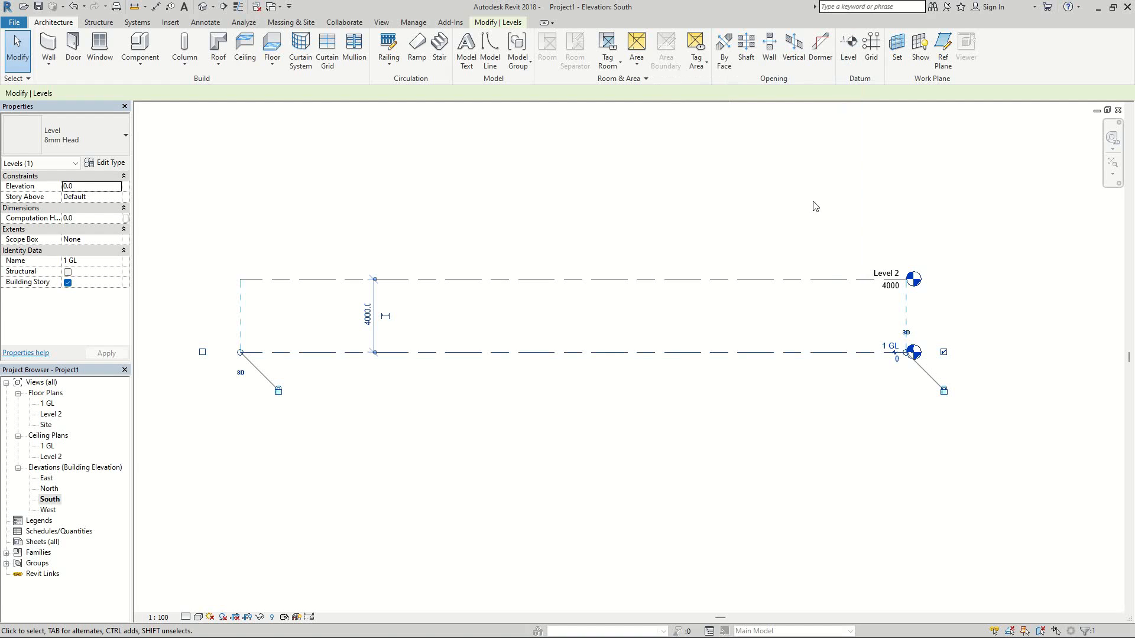
pyautogui.click(848, 55)
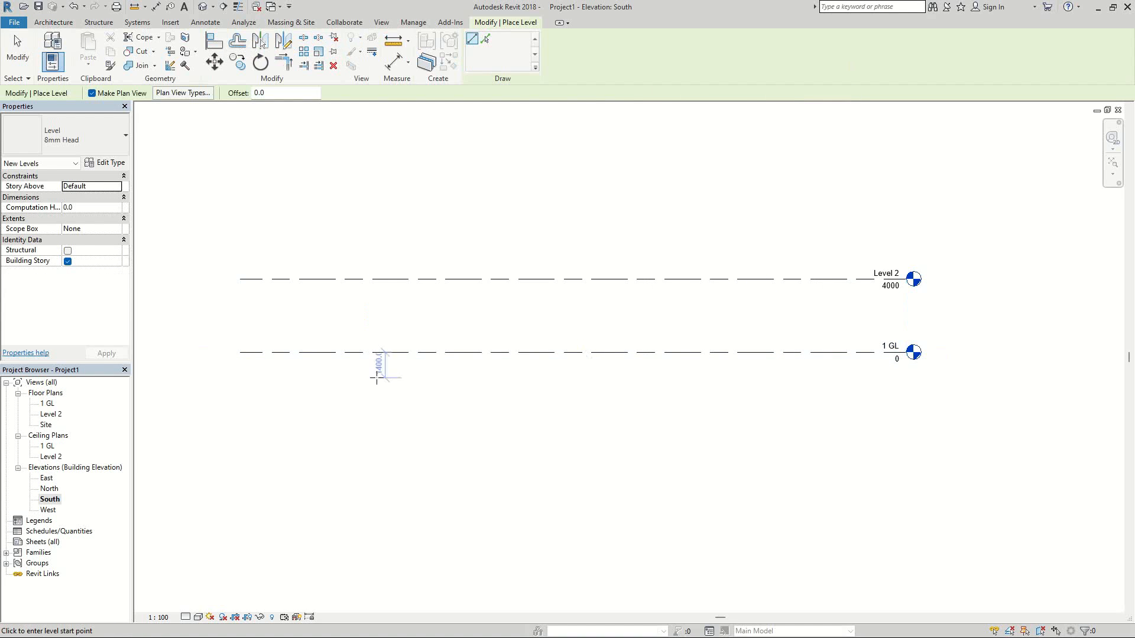
pyautogui.click(239, 334)
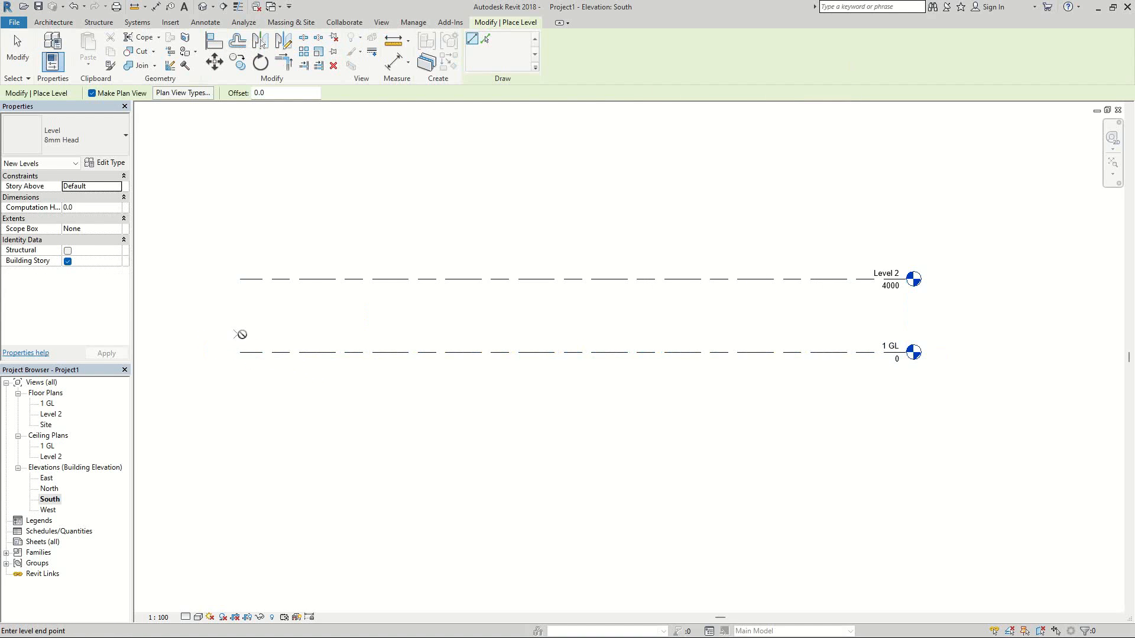
pyautogui.click(907, 334)
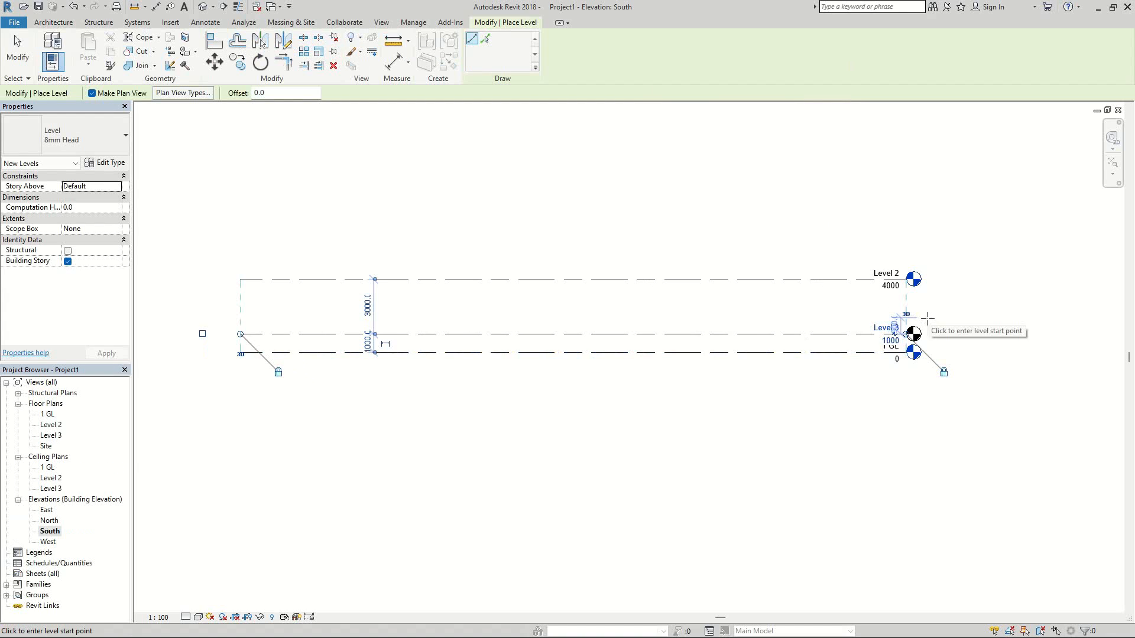
pyautogui.rightClick(897, 376)
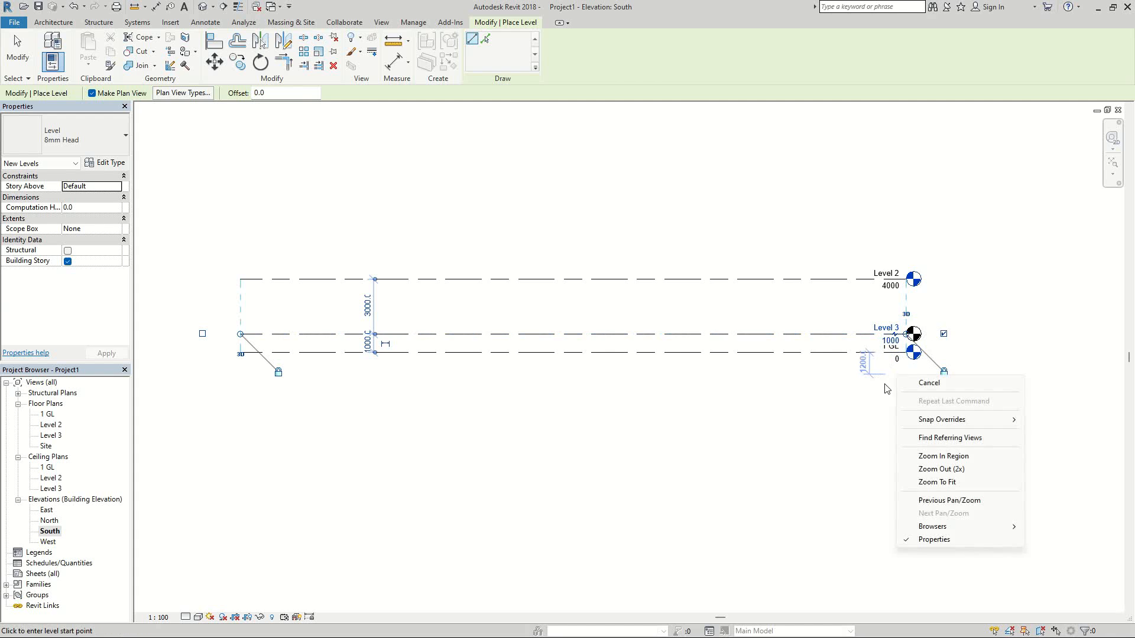
pyautogui.click(929, 384)
pyautogui.rightClick(931, 349)
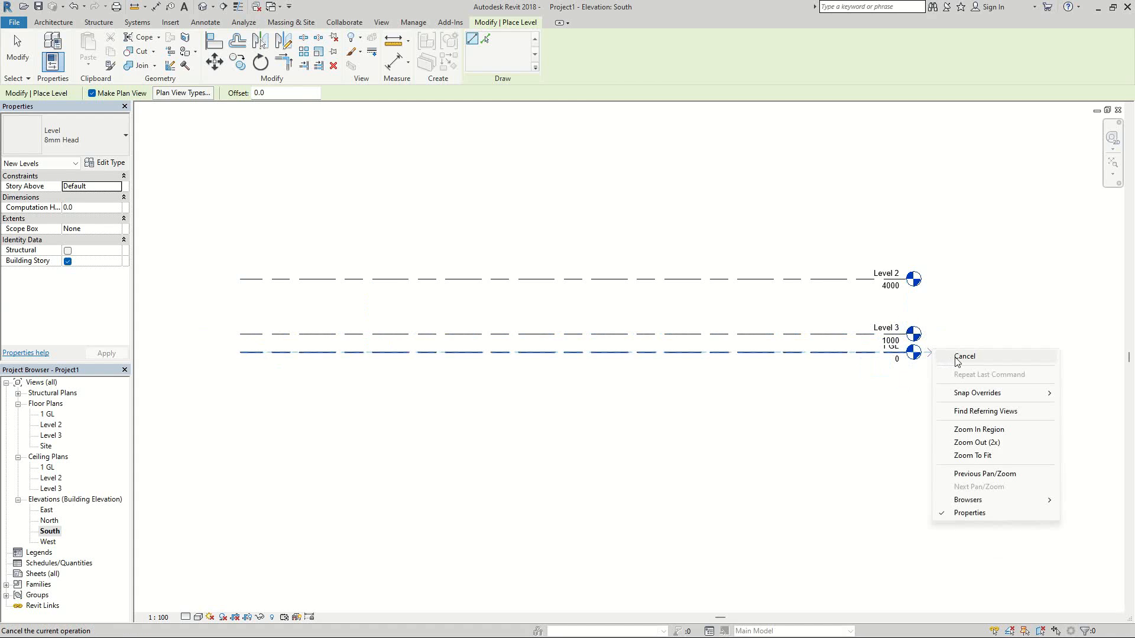
pyautogui.click(957, 357)
pyautogui.scroll(3, 860, 343)
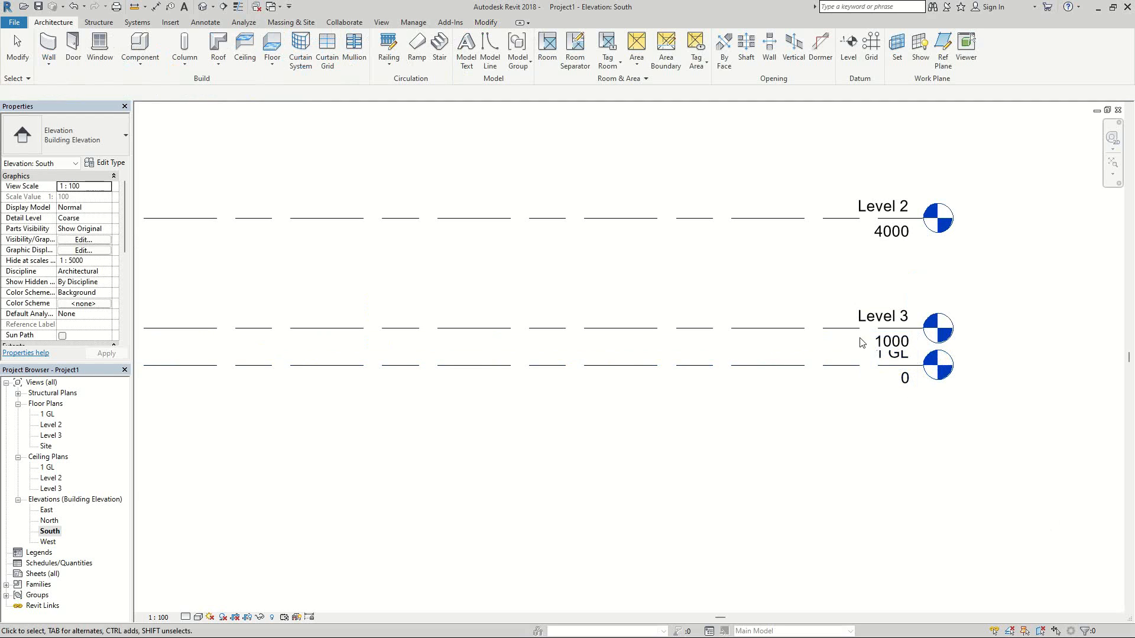
pyautogui.click(869, 349)
pyautogui.scroll(3, 891, 344)
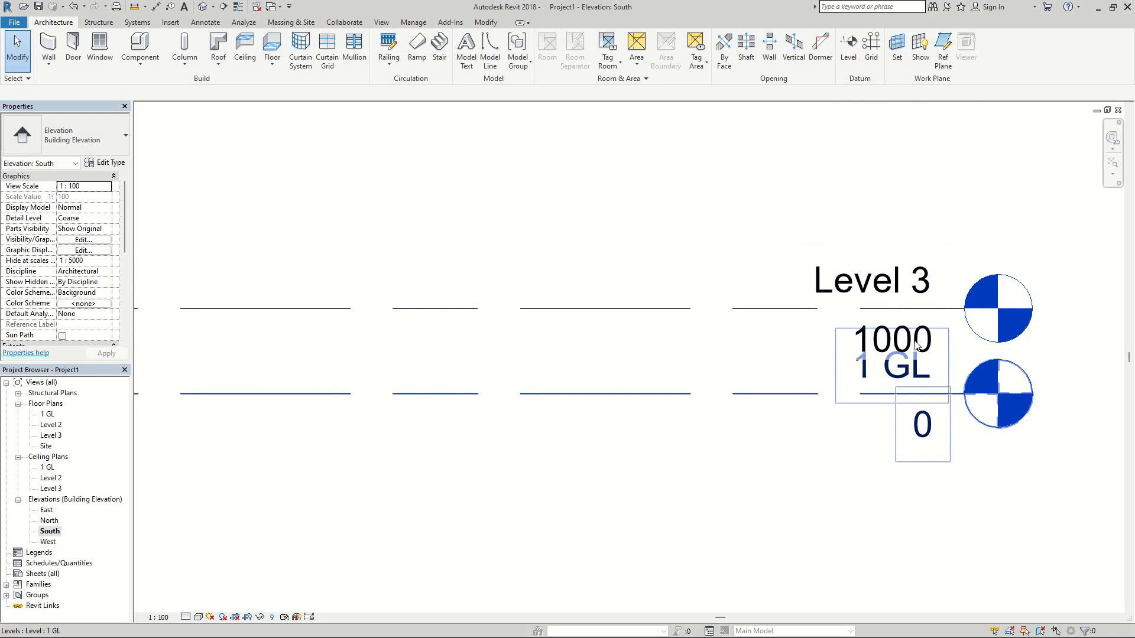
pyautogui.click(830, 332)
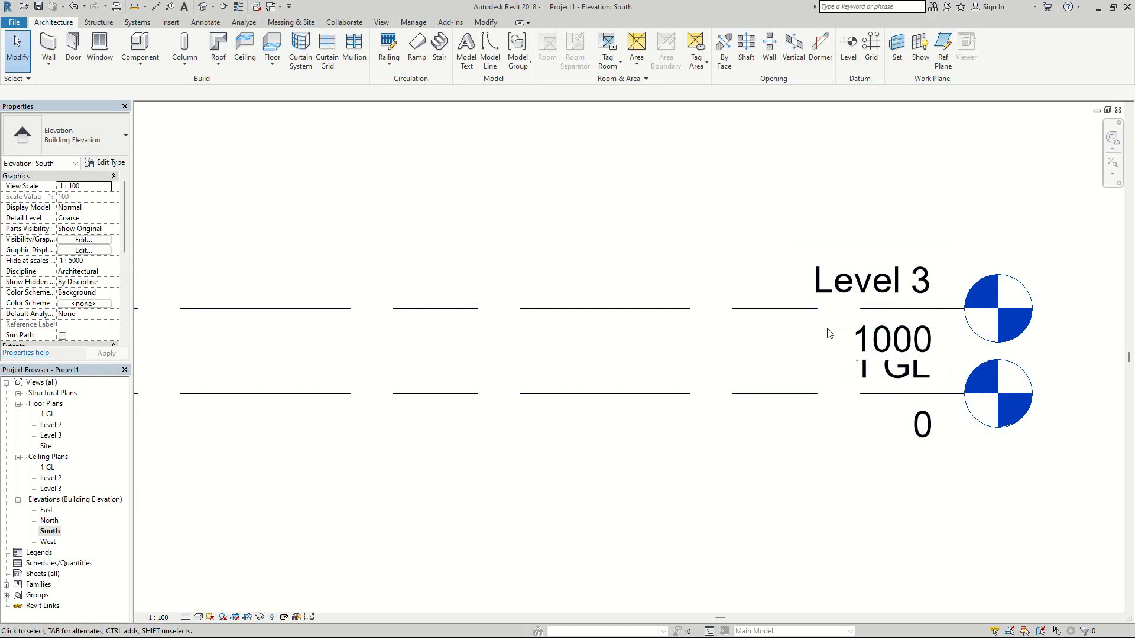
pyautogui.scroll(-3, 829, 333)
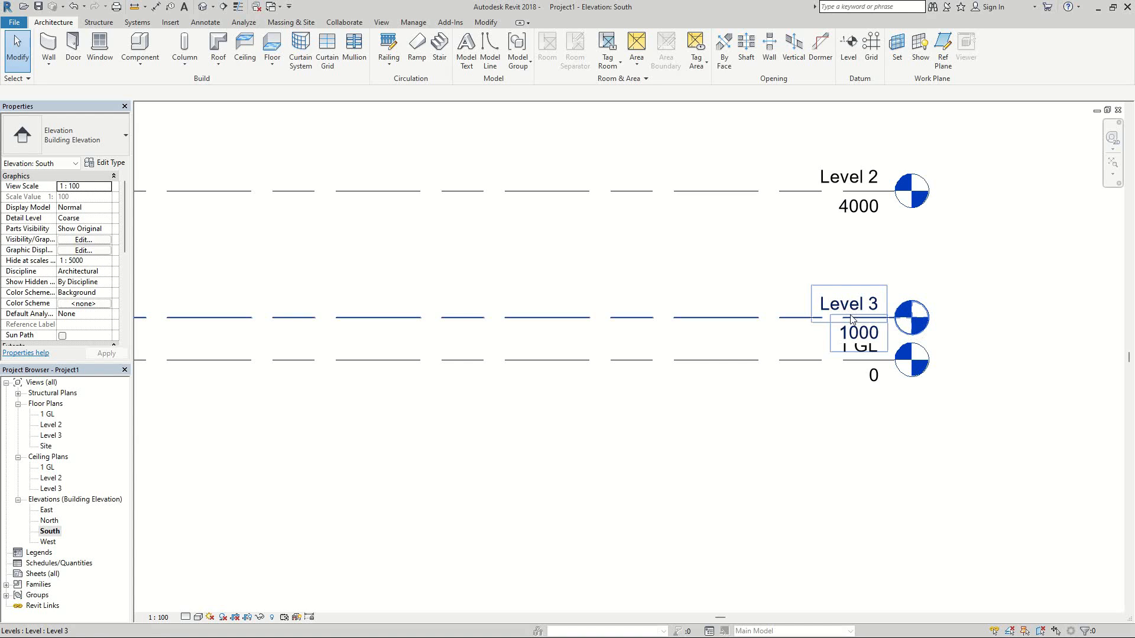
pyautogui.click(413, 23)
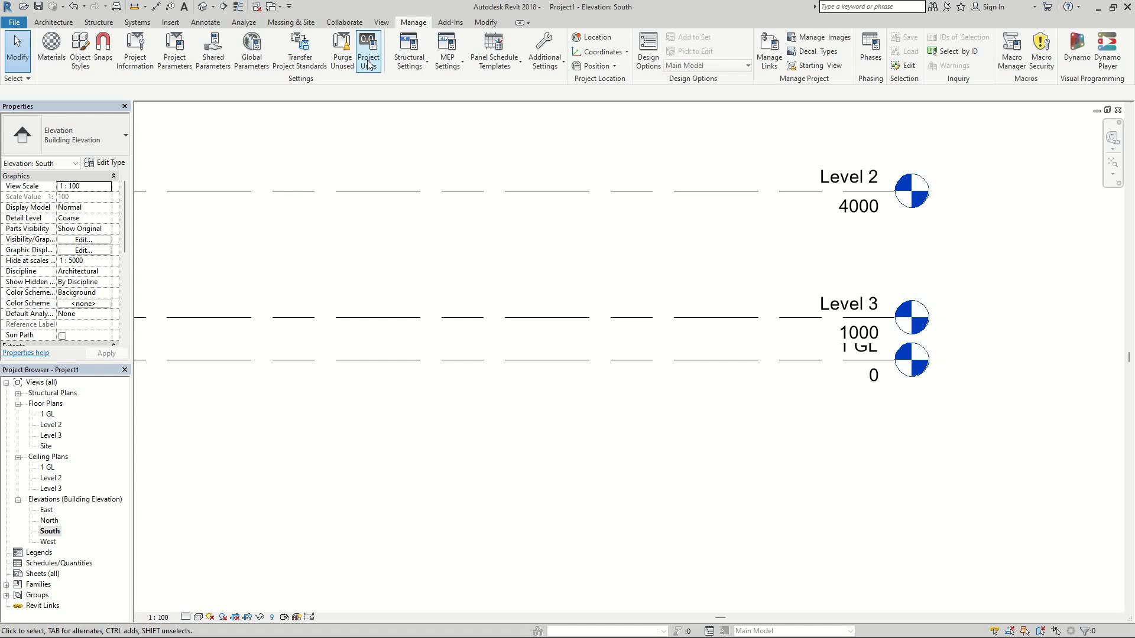
pyautogui.click(56, 26)
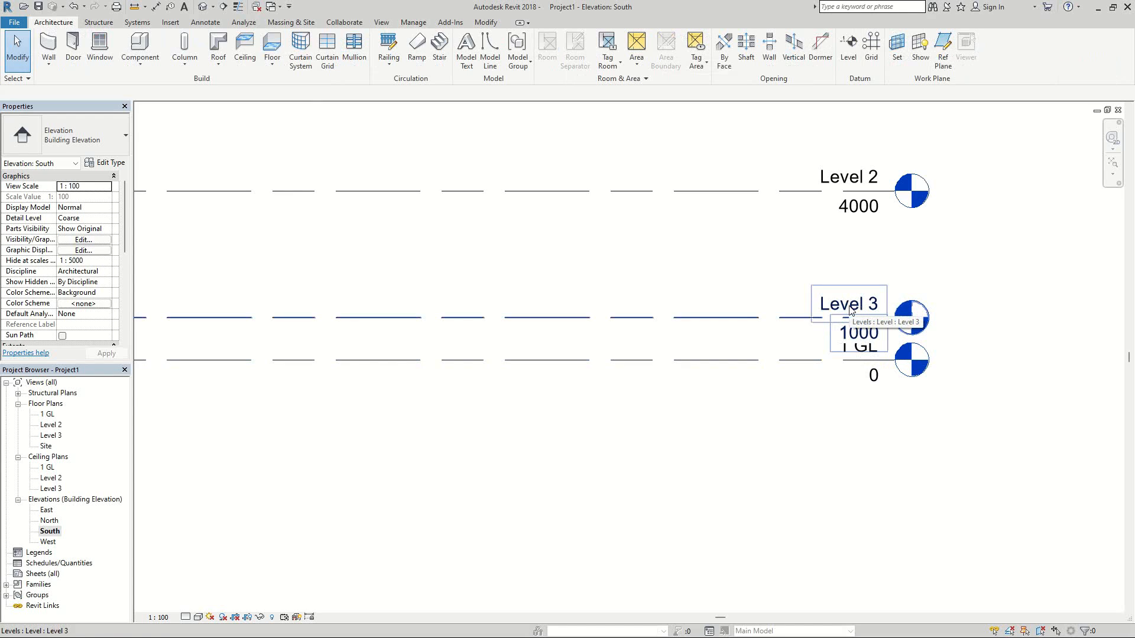
# Step: Switch to the photo viewer, examine the building's base in 3D View 3.jpg, and return to Revit
pyautogui.moveTo(753, 631)
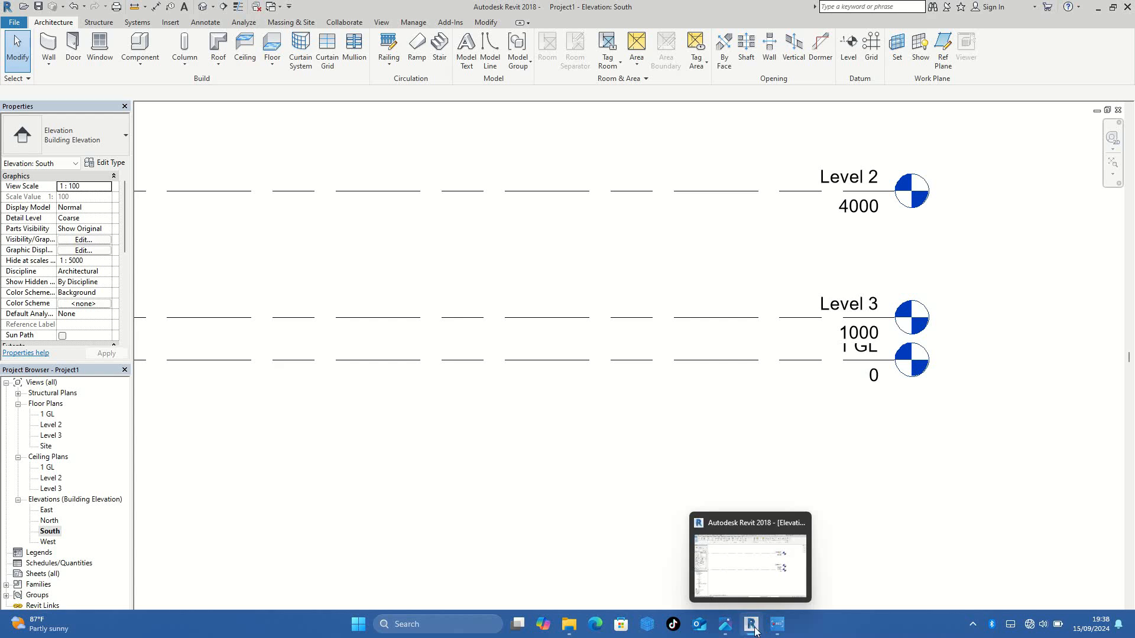
pyautogui.click(725, 624)
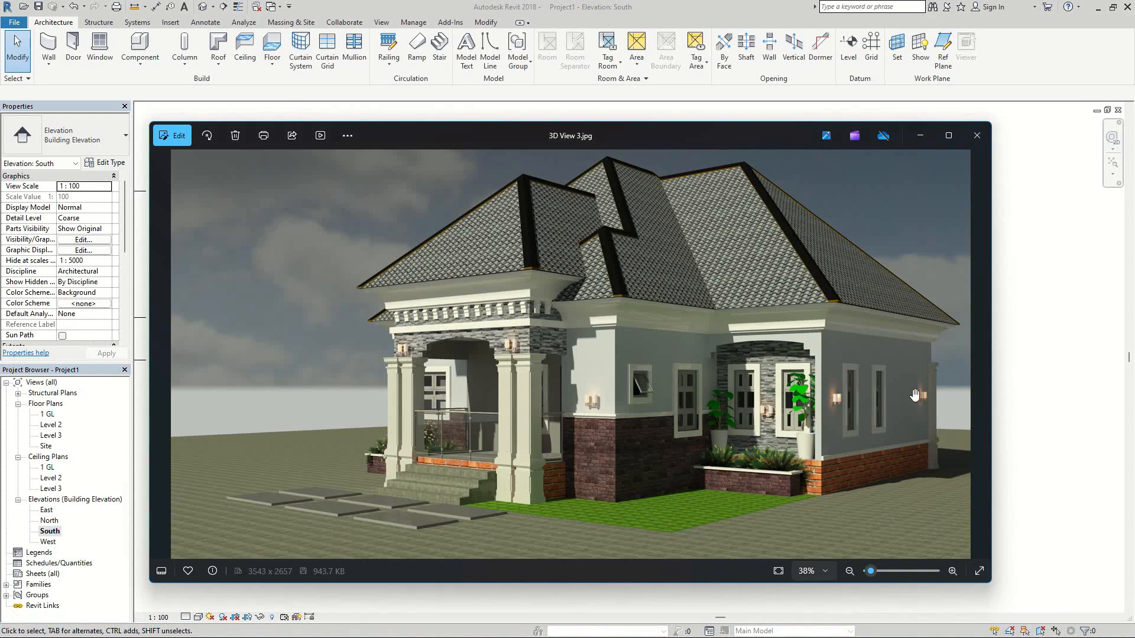
pyautogui.click(928, 137)
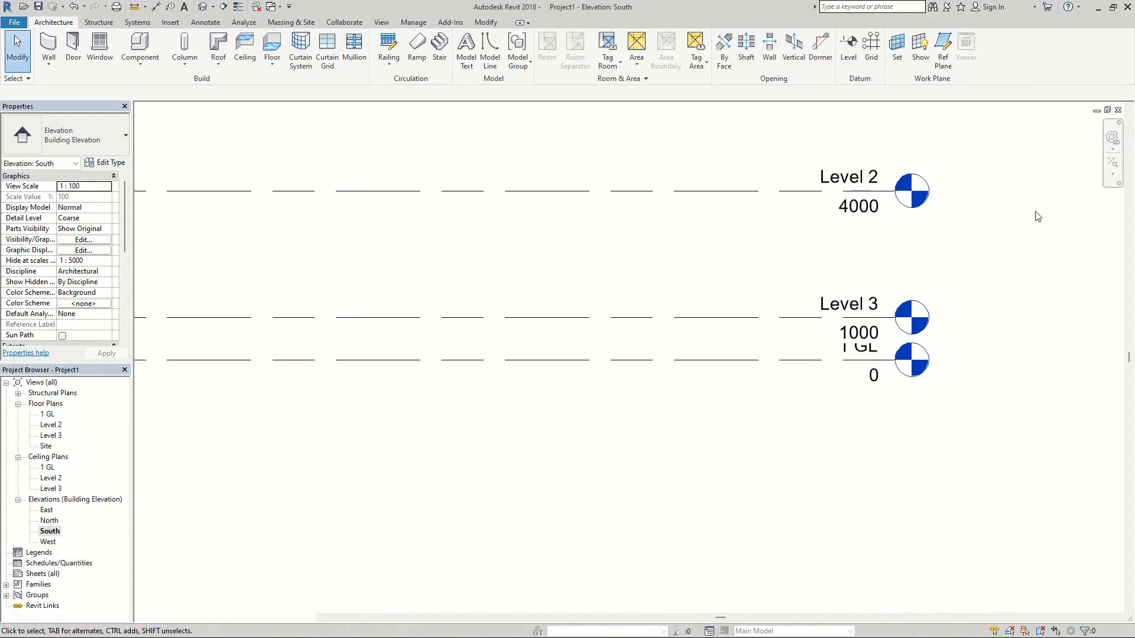
# Step: Rename Level 3 as "2 OVER-SITE CONCRETE" and rename its corresponding views as well
pyautogui.click(848, 306)
pyautogui.click(847, 305)
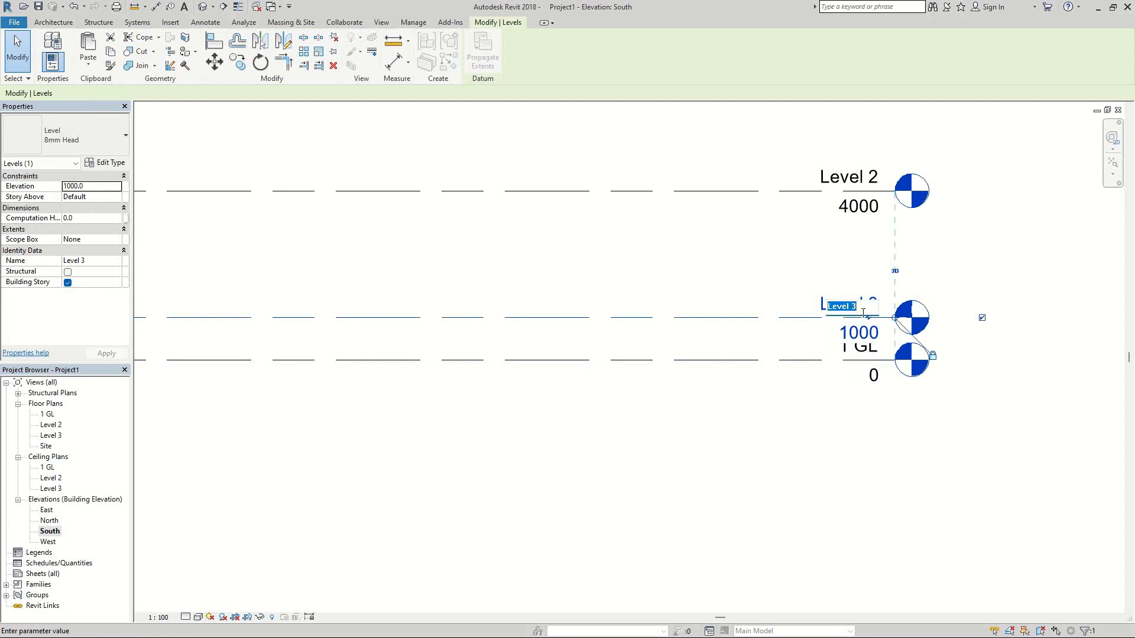
pyautogui.write('2')
pyautogui.write(' OVER-SITE CON')
pyautogui.write('CRT')
pyautogui.press('BackSpace')
pyautogui.write('ETE')
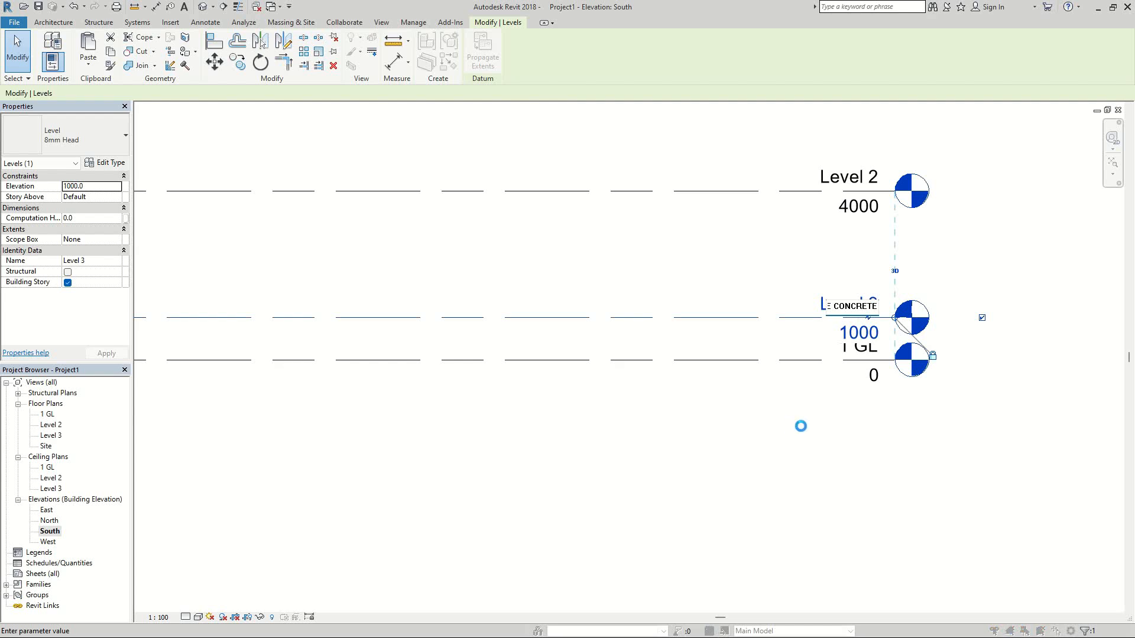
pyautogui.press('Return')
pyautogui.press('Return')
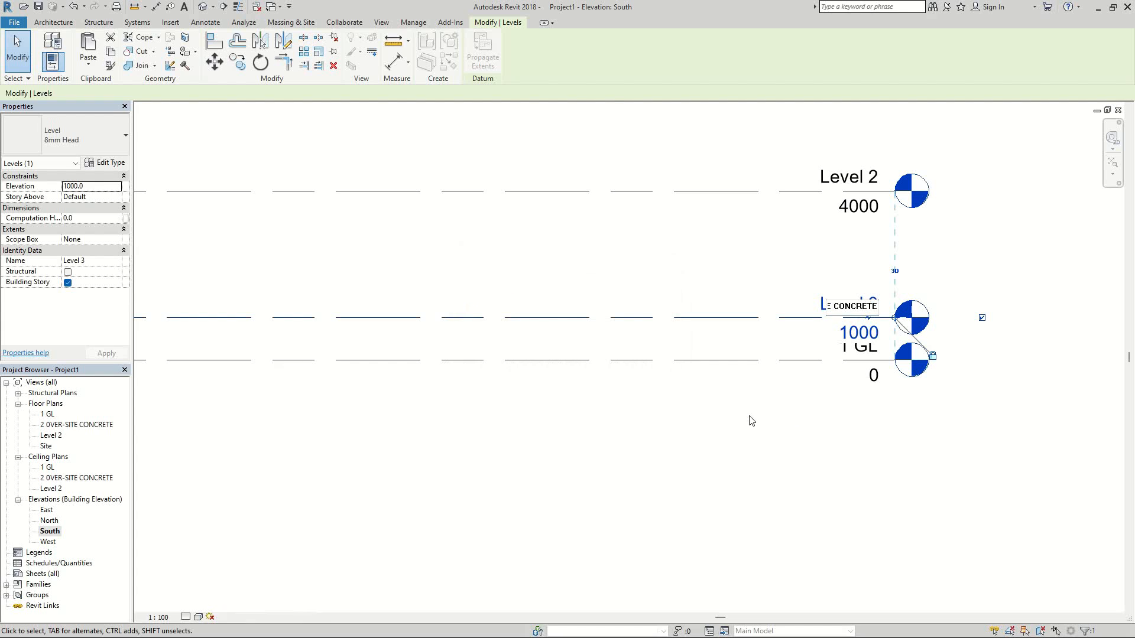
# Step: Set the South elevation's view scale to 1 : 50
pyautogui.click(529, 448)
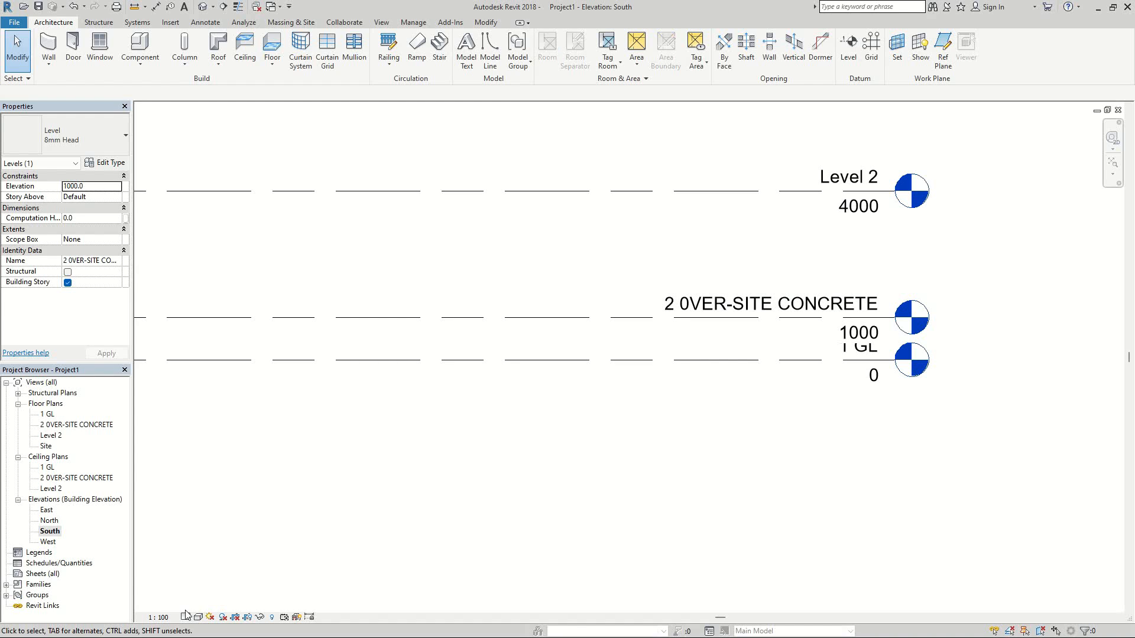
pyautogui.click(159, 617)
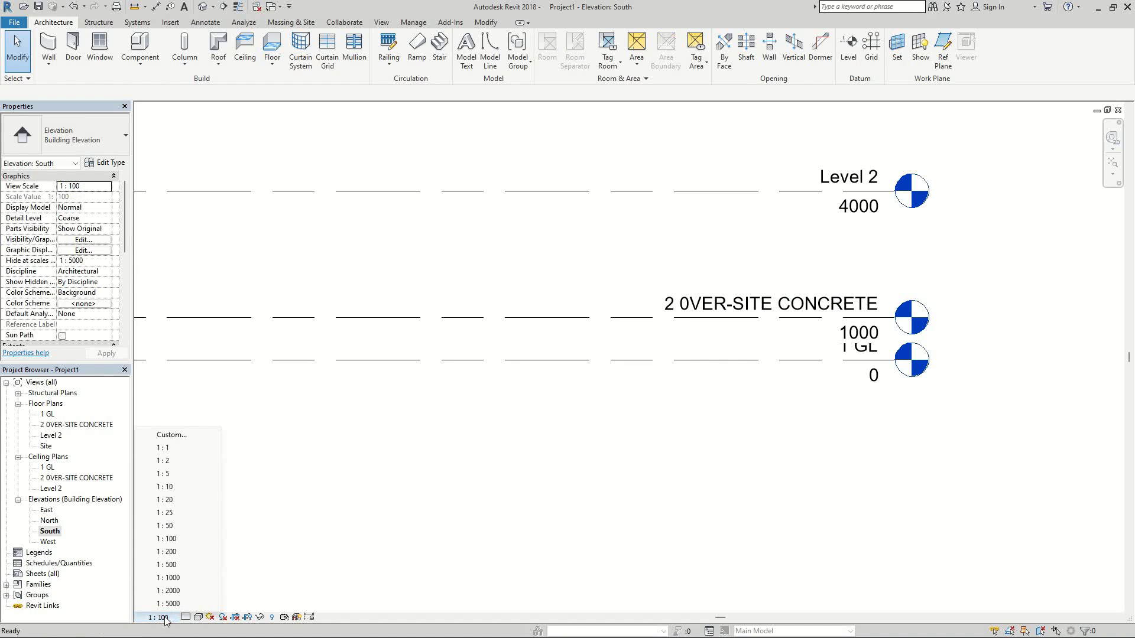
pyautogui.click(183, 526)
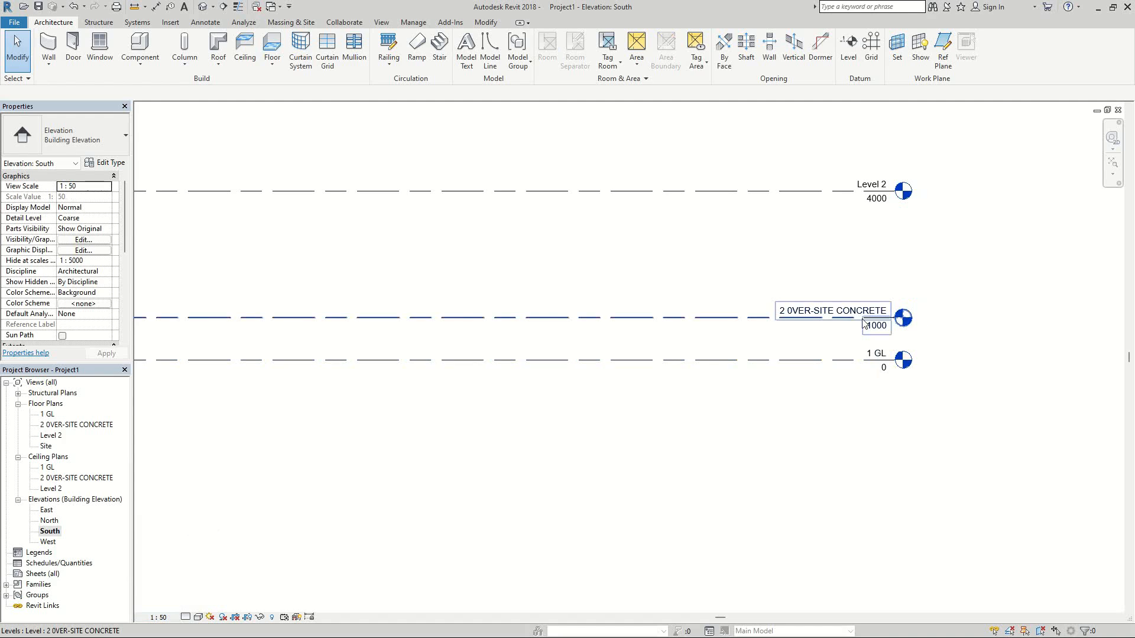
pyautogui.scroll(1, 862, 378)
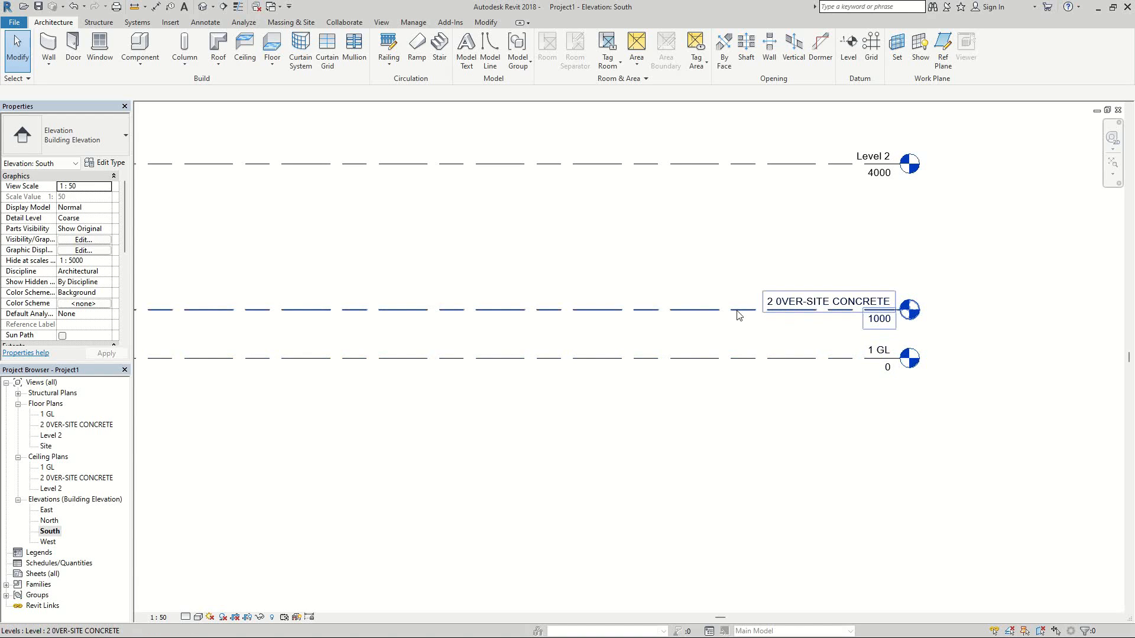
# Step: Select Level 2, switch to the photo viewer to examine the walls and roofline in 3D View 3.jpg, and return to Revit
pyautogui.moveTo(707, 632)
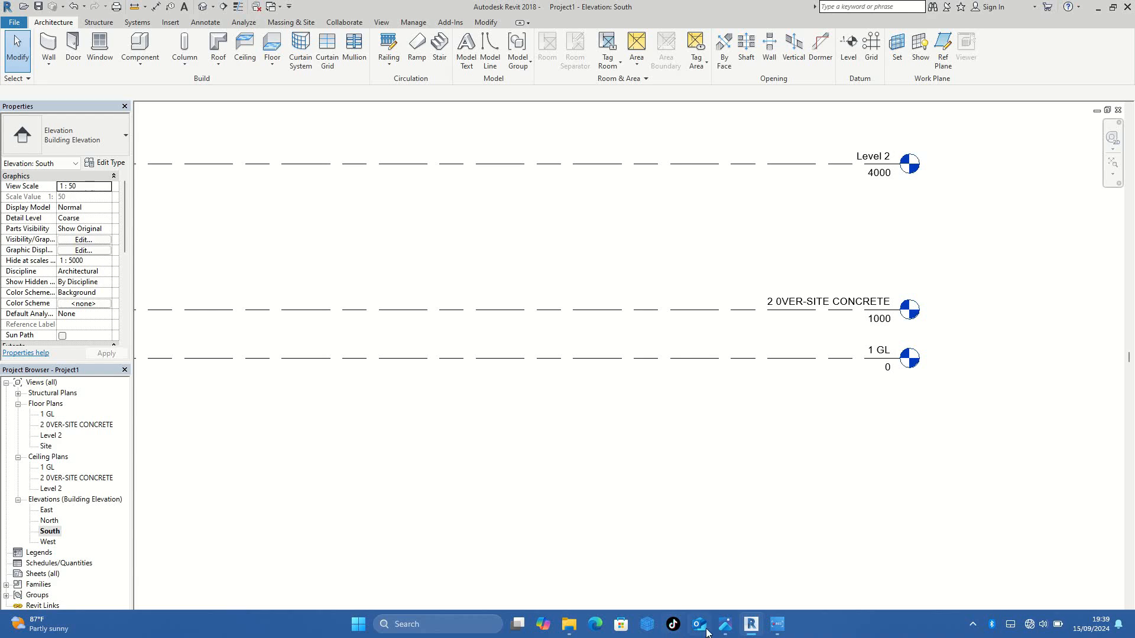
pyautogui.moveTo(778, 633)
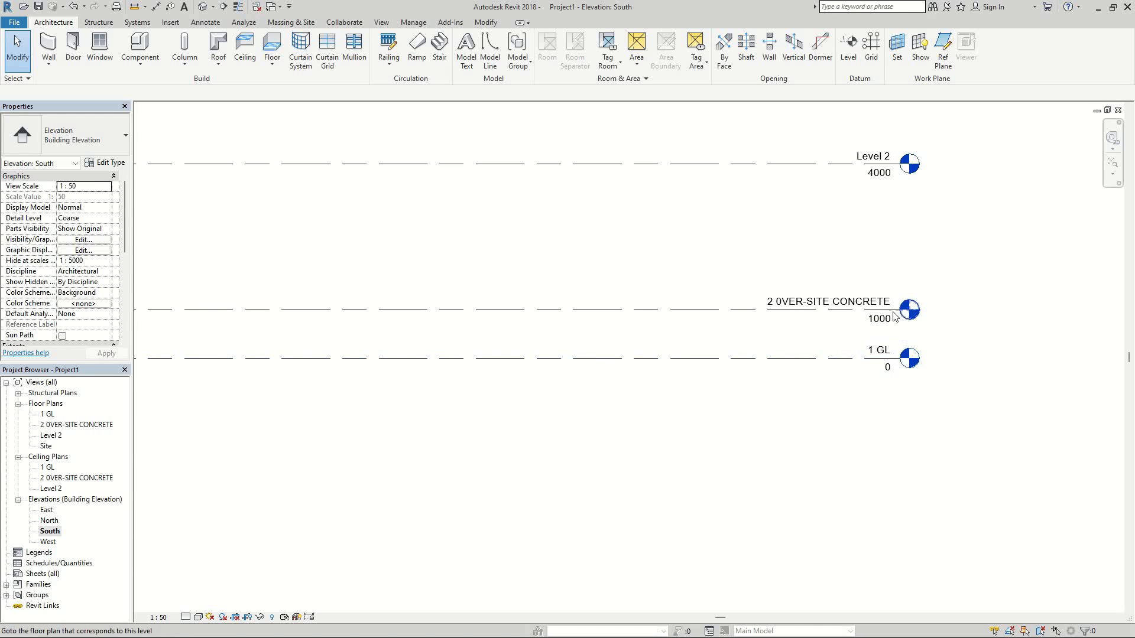
pyautogui.scroll(1, 861, 253)
pyautogui.moveTo(850, 287); pyautogui.dragTo(873, 332, button='middle')
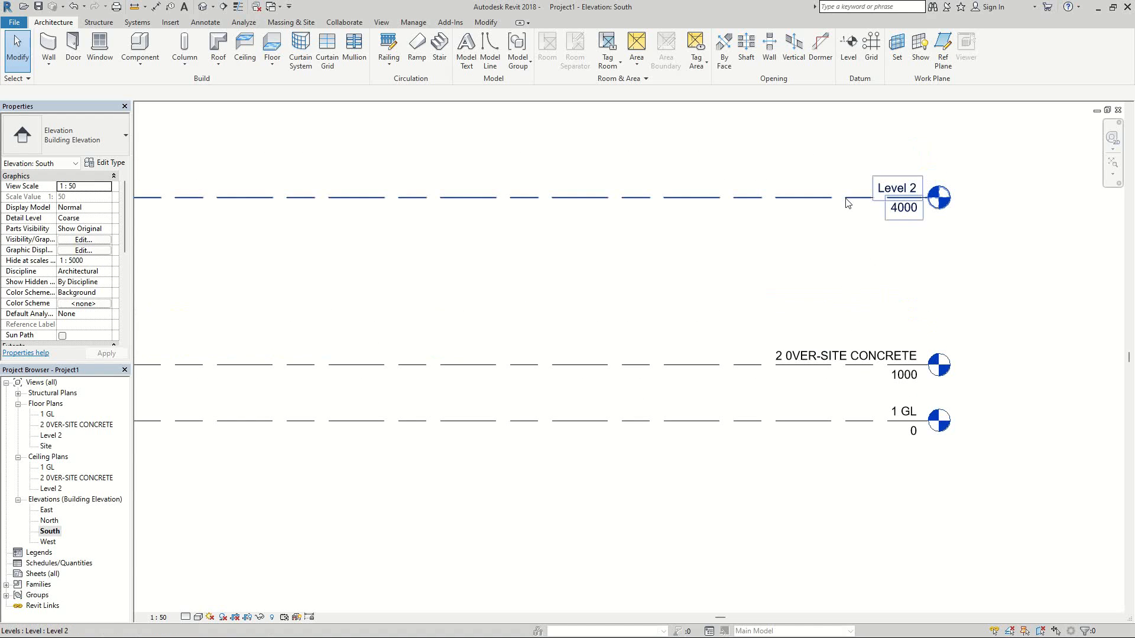
pyautogui.click(861, 205)
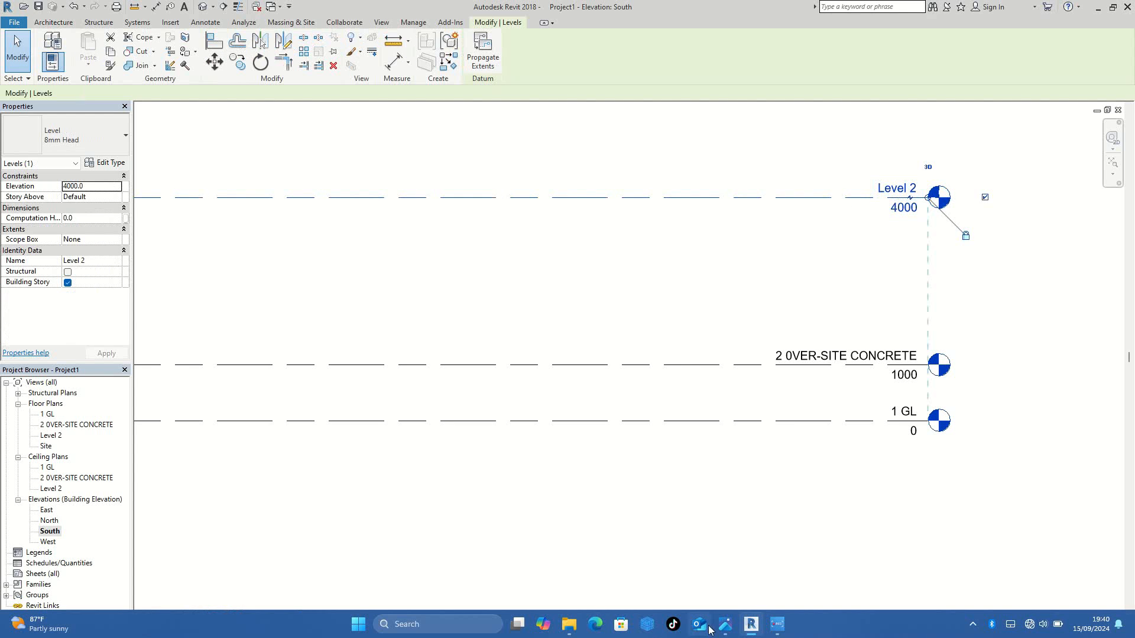
pyautogui.click(727, 630)
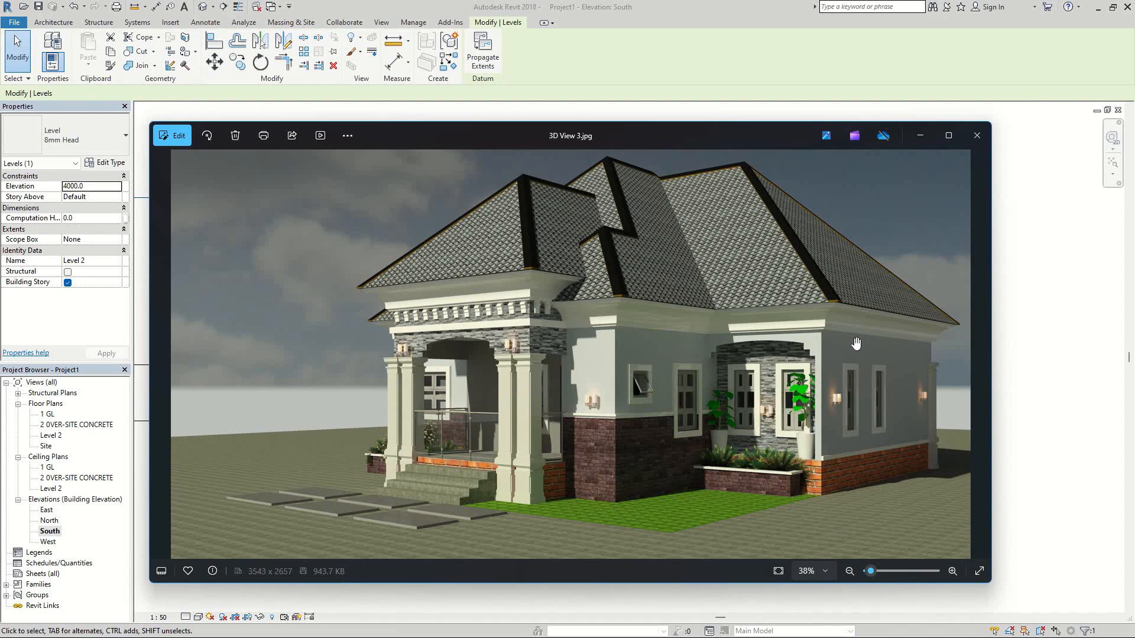
pyautogui.click(1055, 342)
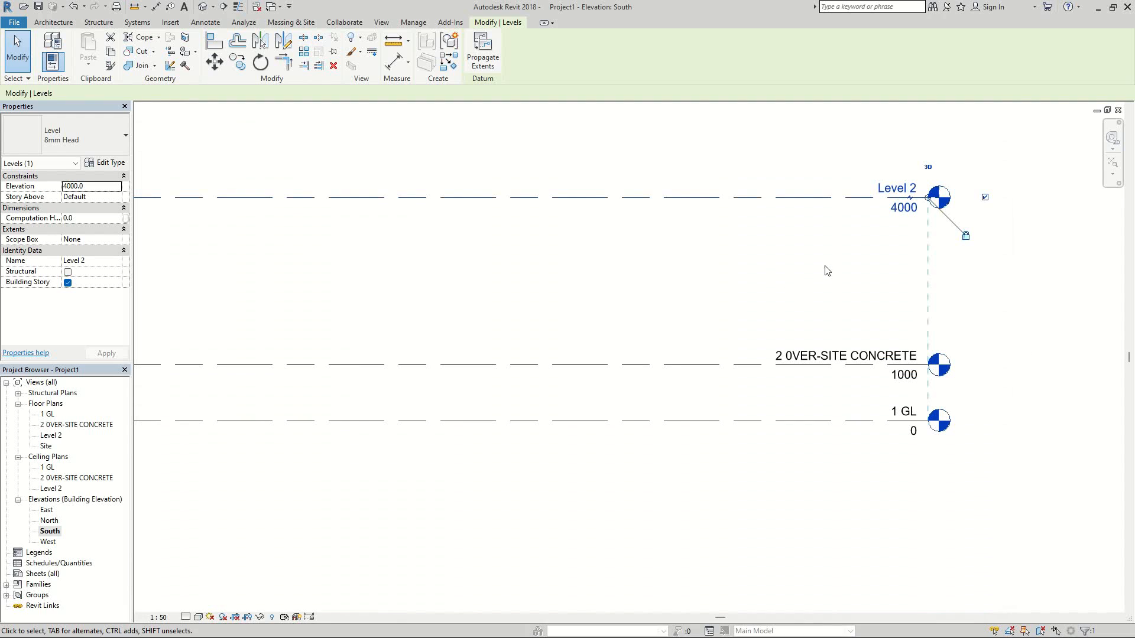
# Step: Rename Level 2 as "3 HEAD ROOM" and rename its corresponding views as well
pyautogui.click(892, 188)
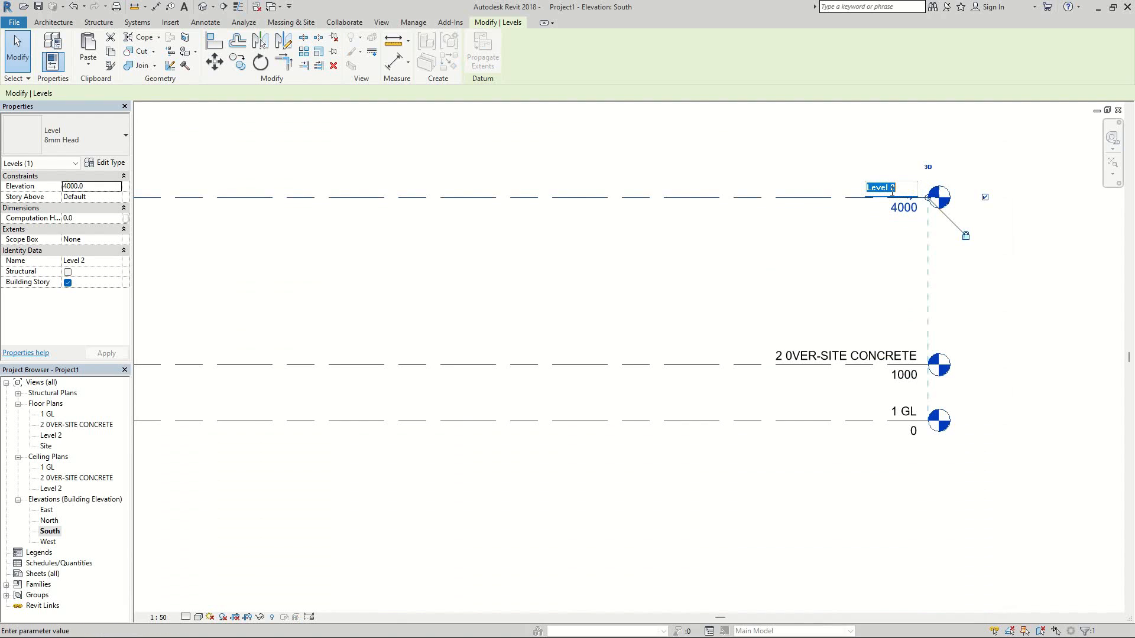
pyautogui.write('3')
pyautogui.write(' HEAD ROOM')
pyautogui.click(961, 325)
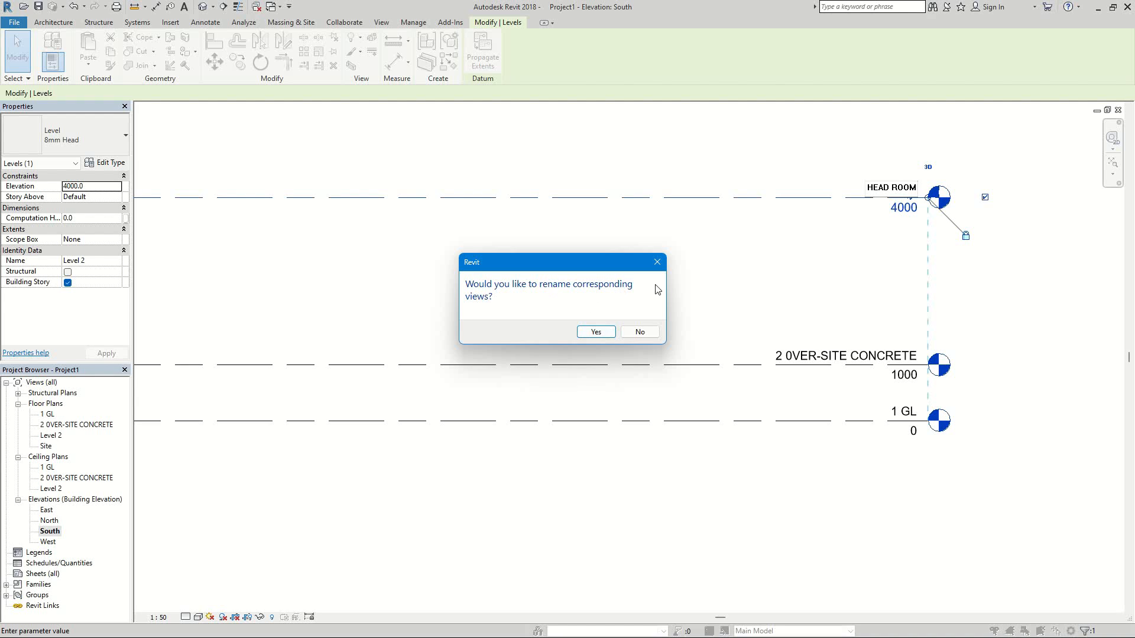
pyautogui.click(596, 332)
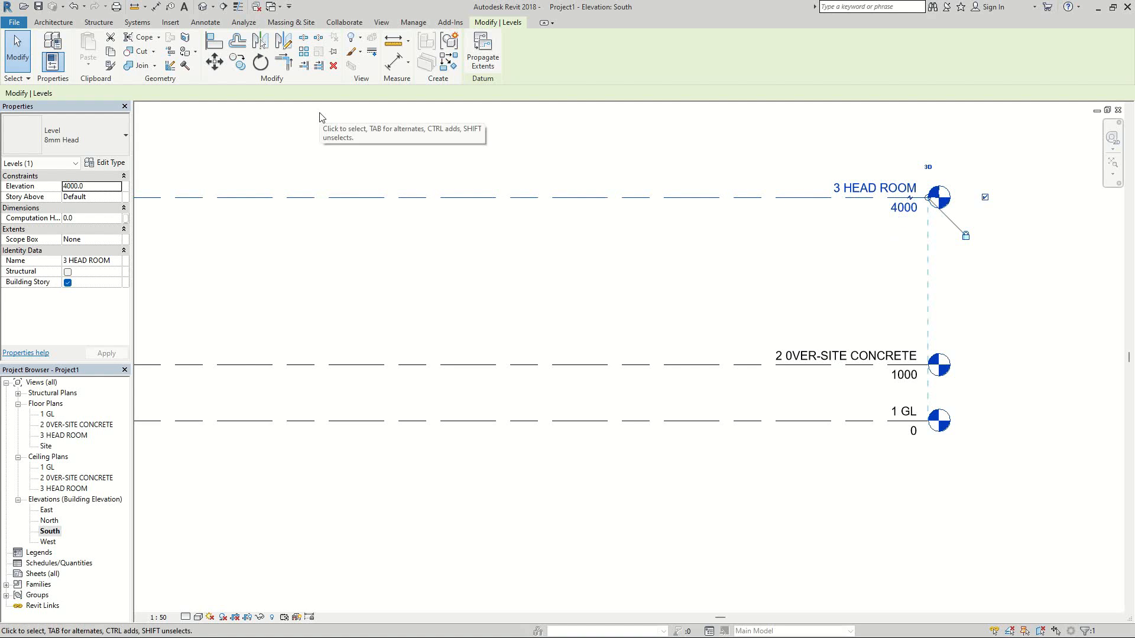
# Step: Draw a new level 700 mm above 3 HEAD ROOM with Create Similar, aligned with the ends of the existing level lines
pyautogui.click(53, 22)
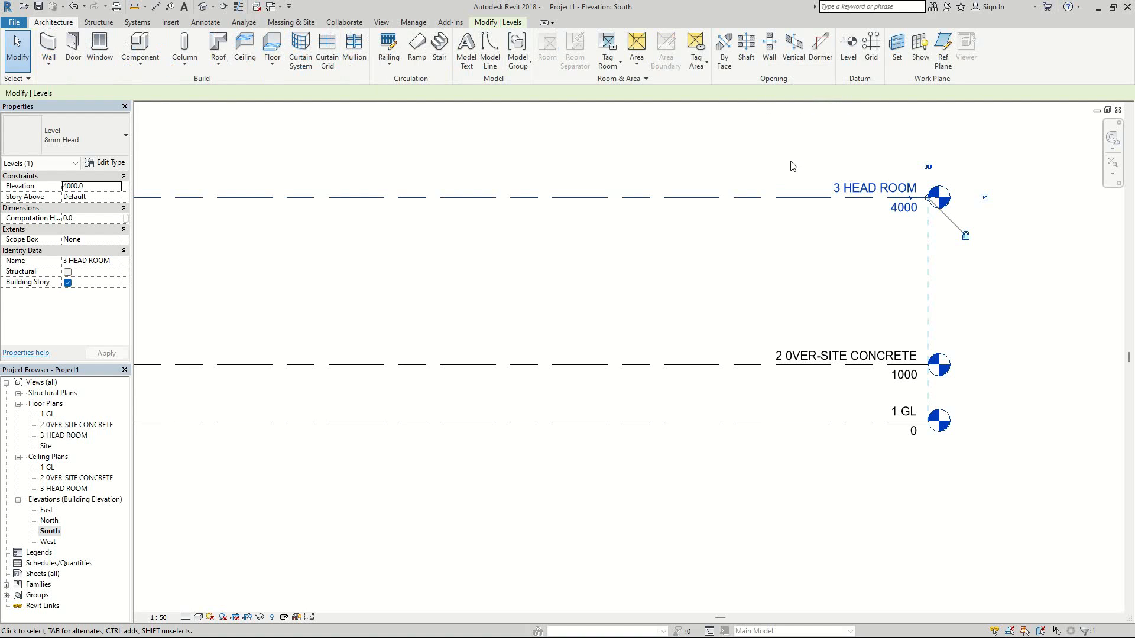
pyautogui.click(743, 215)
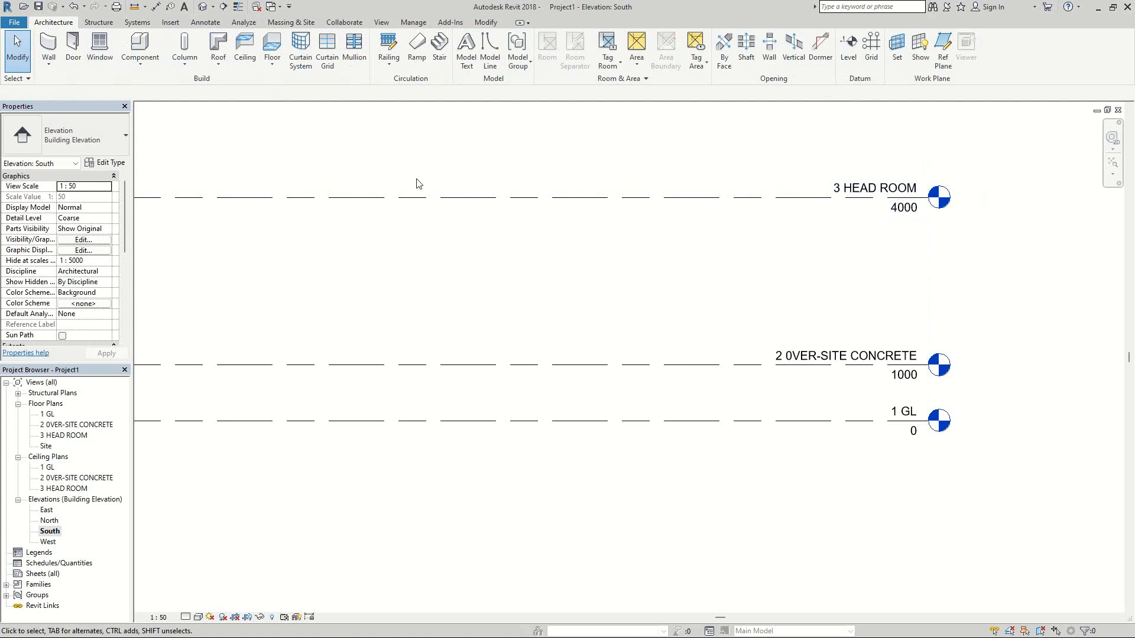
pyautogui.click(505, 198)
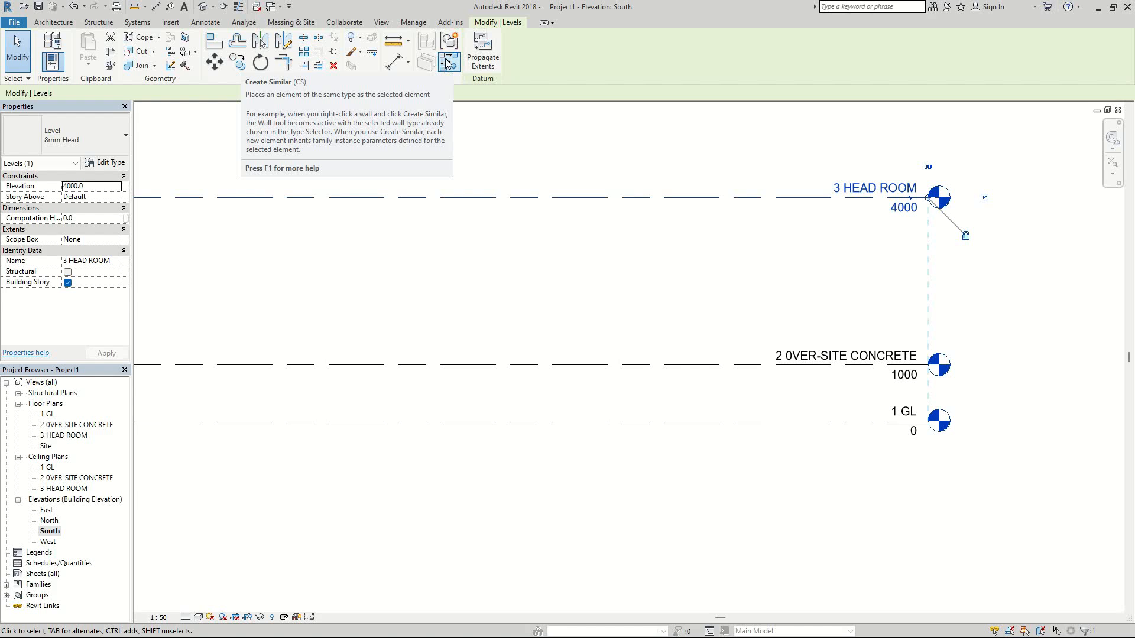
pyautogui.click(450, 64)
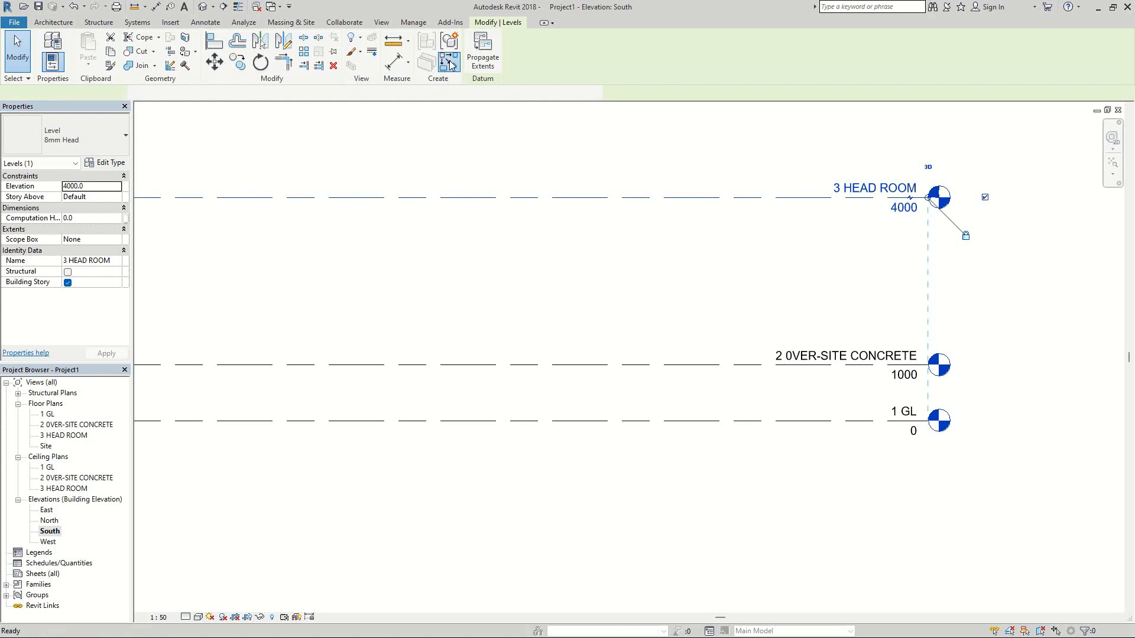
pyautogui.scroll(-3, 636, 197)
pyautogui.scroll(-3, 619, 197)
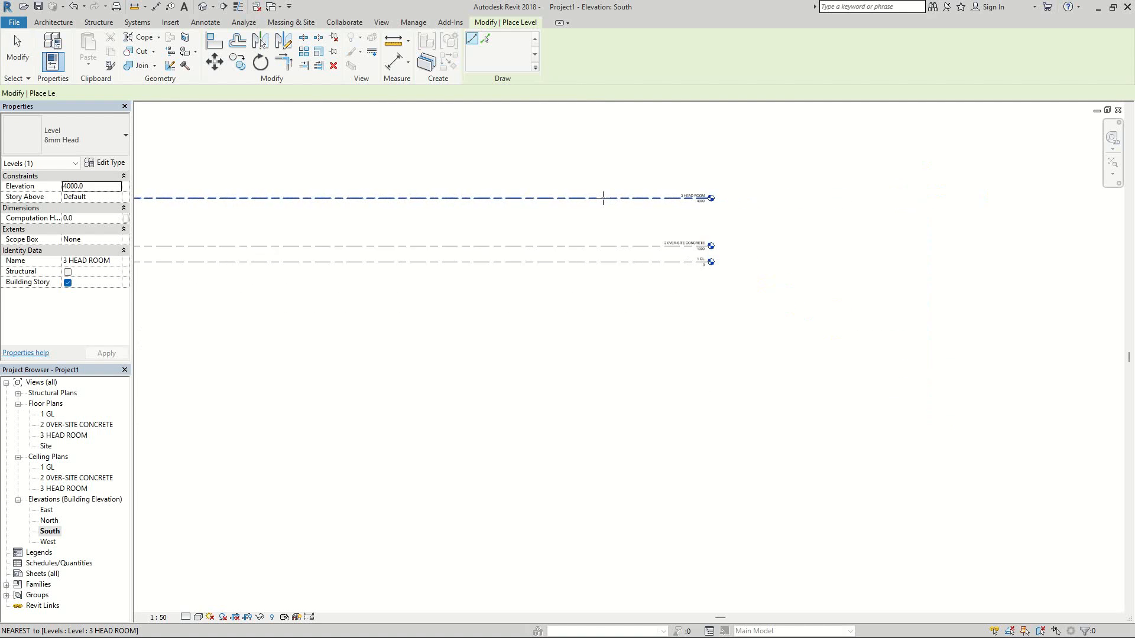
pyautogui.scroll(2, 253, 202)
pyautogui.scroll(1, 253, 203)
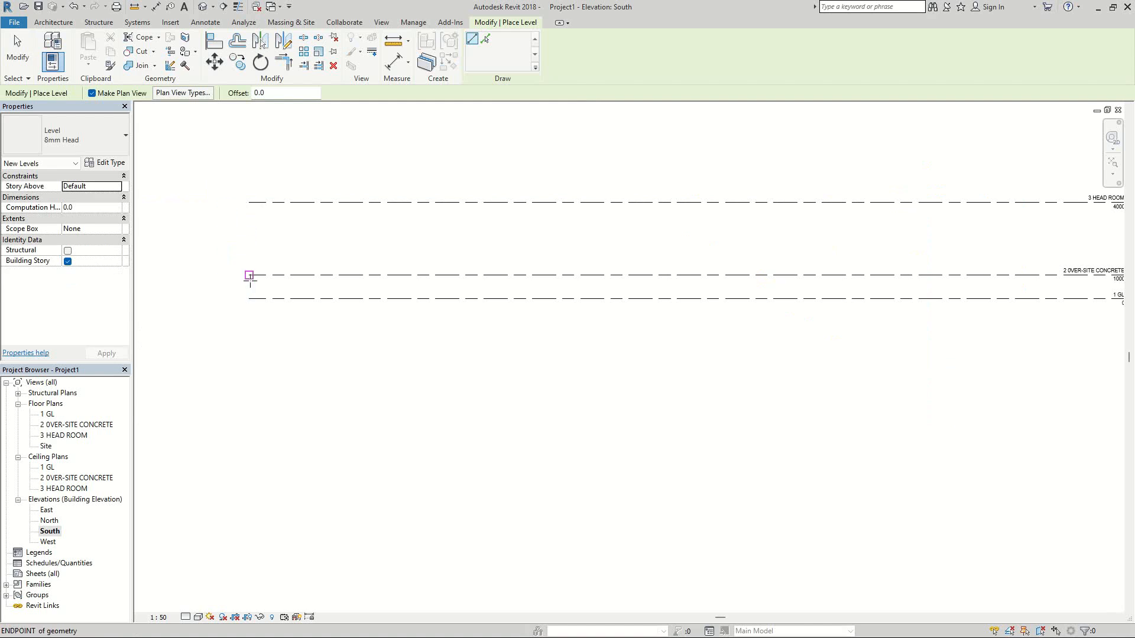
pyautogui.click(249, 185)
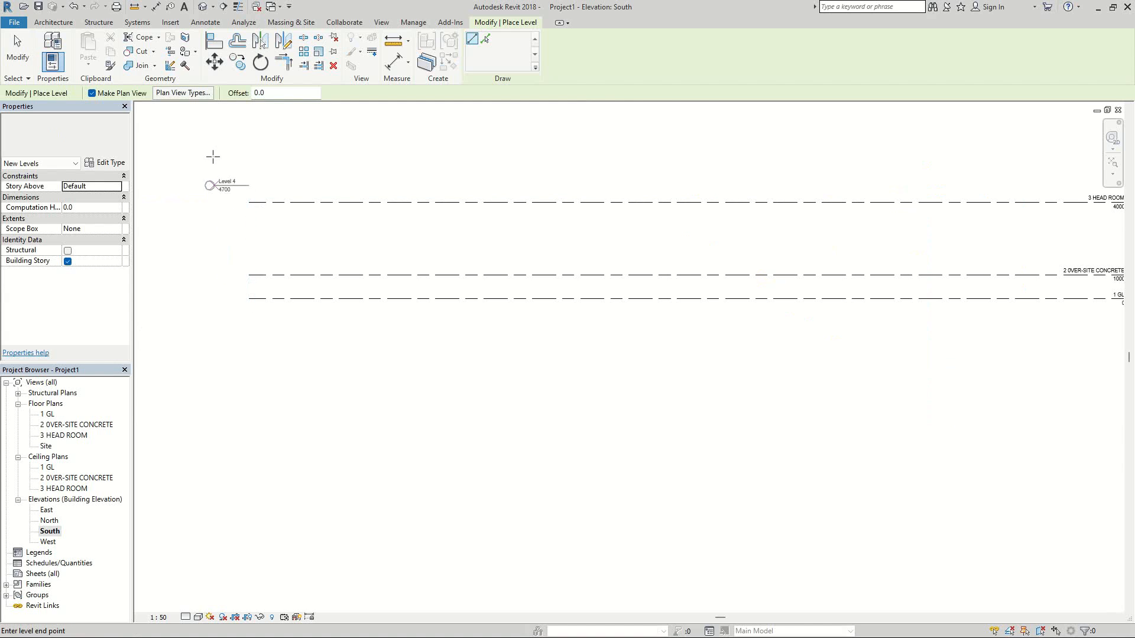
pyautogui.scroll(-2, 213, 157)
pyautogui.scroll(2, 830, 176)
pyautogui.scroll(1, 817, 176)
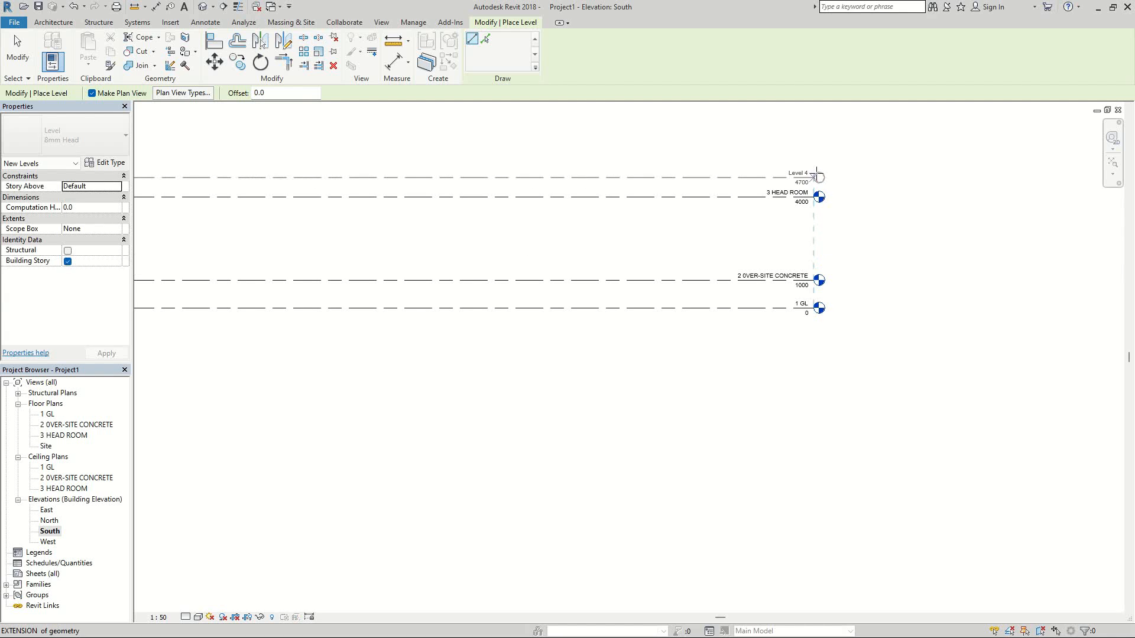
pyautogui.click(816, 177)
pyautogui.rightClick(805, 157)
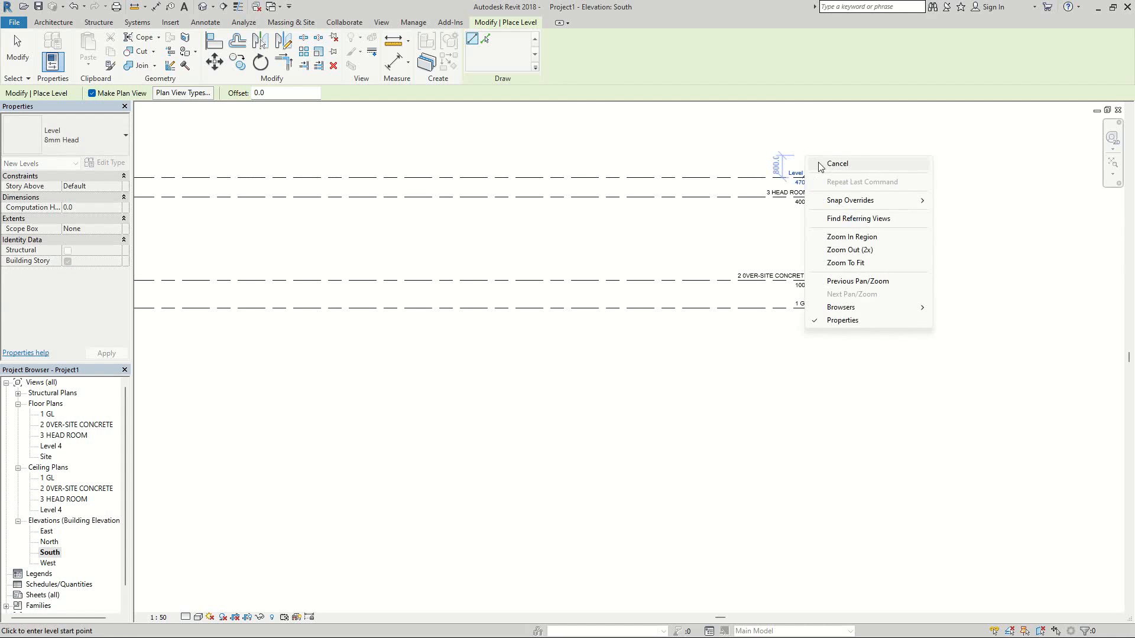
pyautogui.click(836, 163)
pyautogui.rightClick(835, 155)
pyautogui.click(847, 158)
pyautogui.scroll(3, 810, 170)
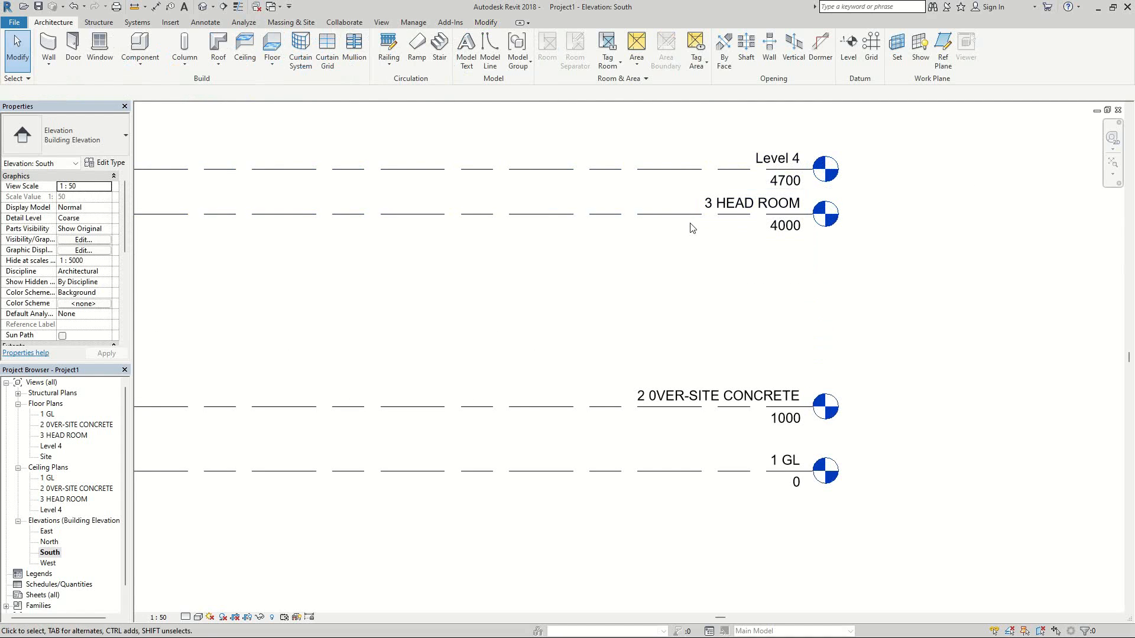
pyautogui.click(811, 214)
pyautogui.moveTo(814, 219)
pyautogui.mouseDown()
pyautogui.moveTo(879, 213)
pyautogui.moveTo(834, 236)
pyautogui.moveTo(692, 248)
pyautogui.moveTo(919, 226)
pyautogui.moveTo(806, 230)
pyautogui.moveTo(818, 228)
pyautogui.mouseUp()
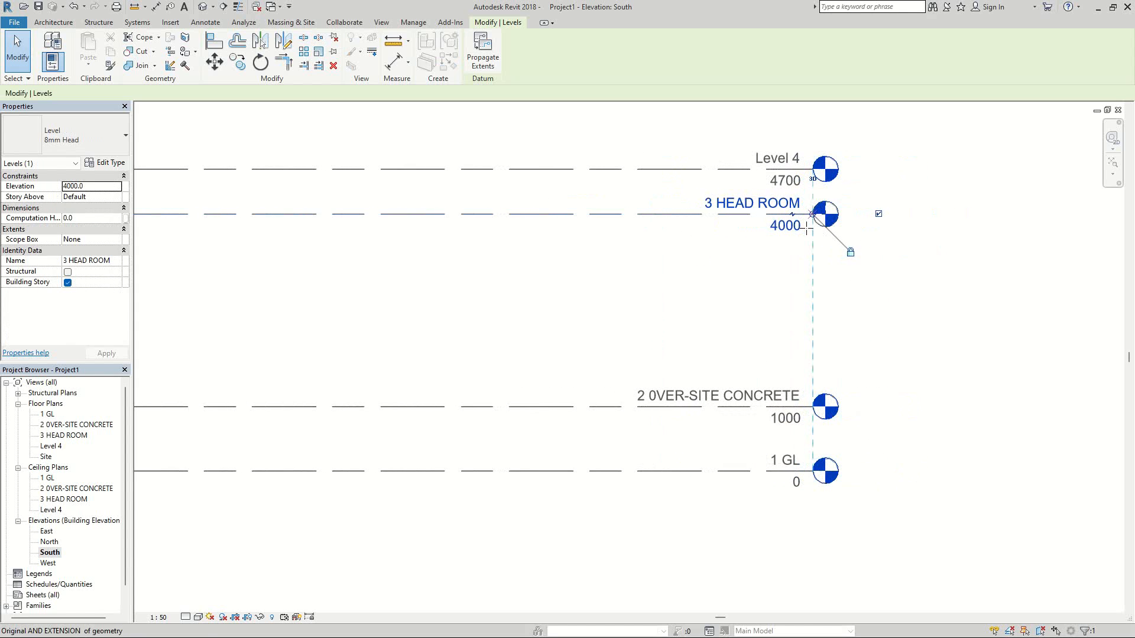
pyautogui.click(913, 304)
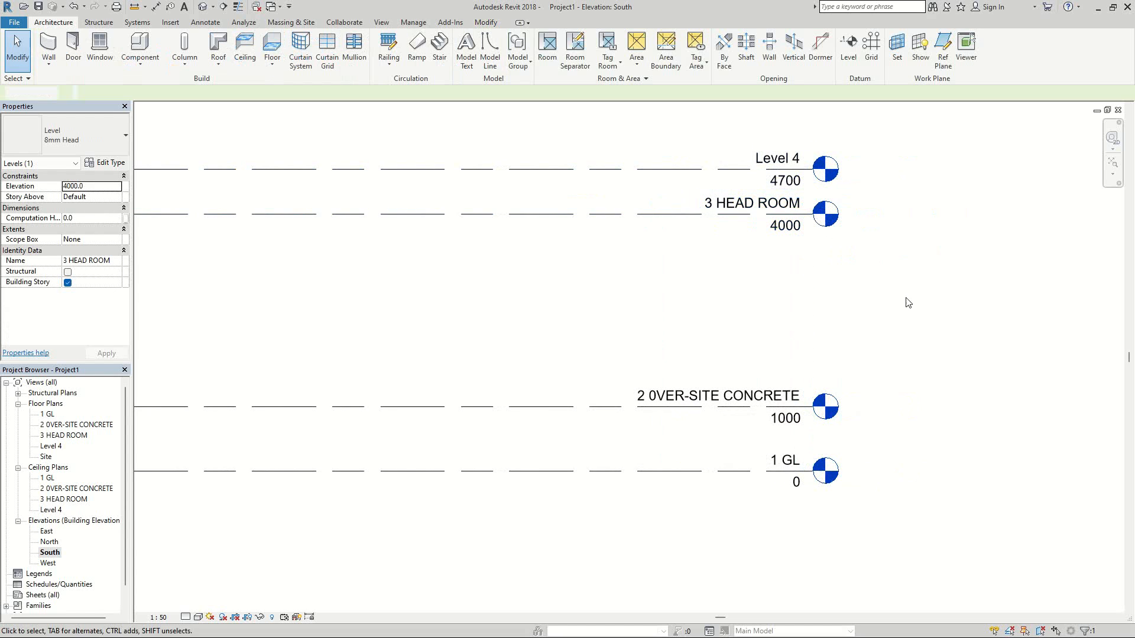
# Step: Rename Level 4 as "4 PARAPET L" and rename its corresponding views as well
pyautogui.click(780, 163)
pyautogui.click(781, 162)
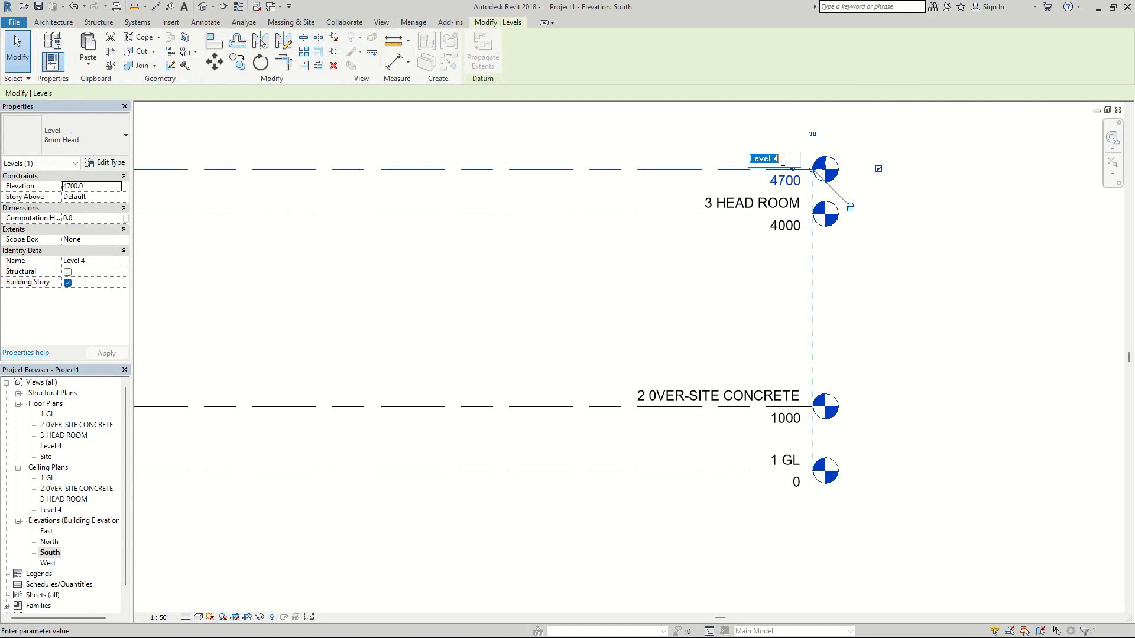
pyautogui.write('4')
pyautogui.press('BackSpace')
pyautogui.press('BackSpace')
pyautogui.press('BackSpace')
pyautogui.write('LV')
pyautogui.press('BackSpace')
pyautogui.click(946, 299)
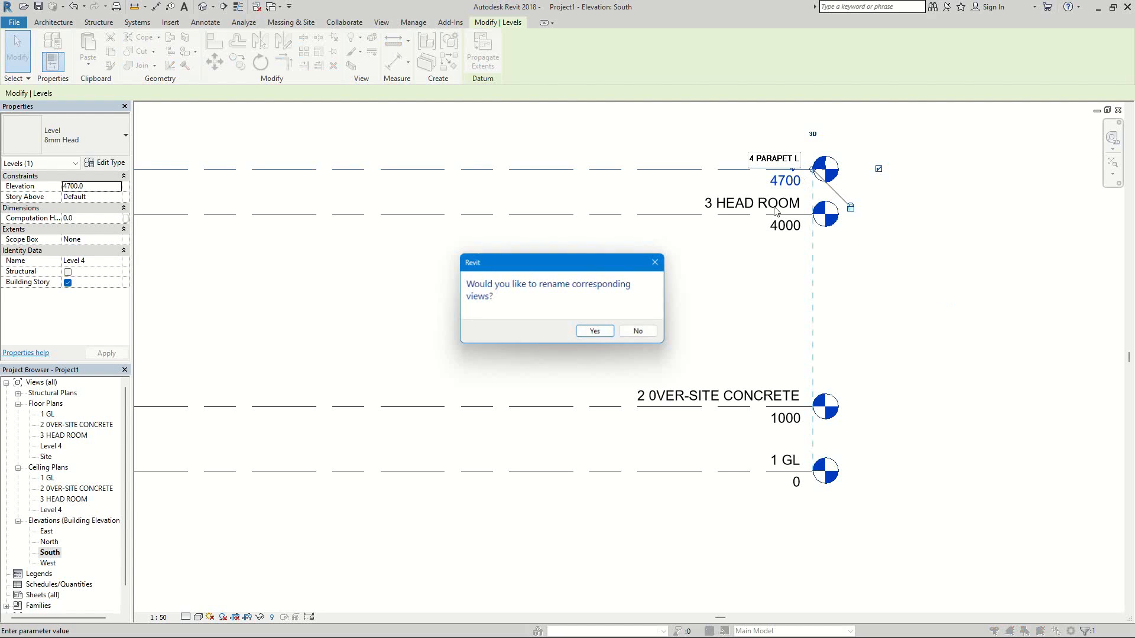
pyautogui.click(595, 332)
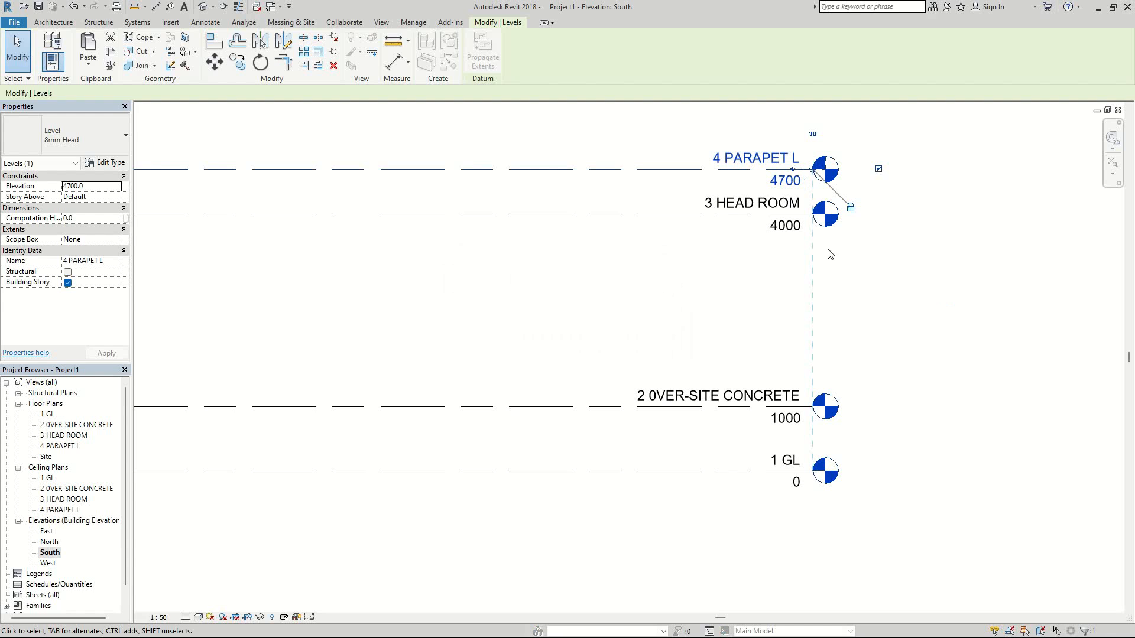
pyautogui.click(683, 275)
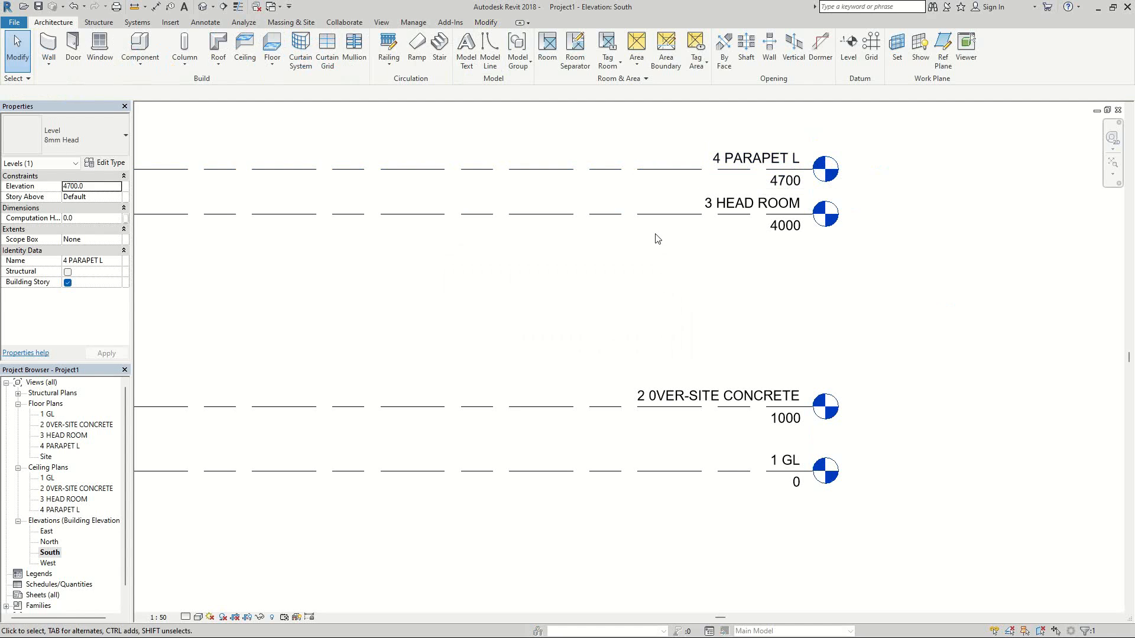
pyautogui.scroll(-1, 599, 121)
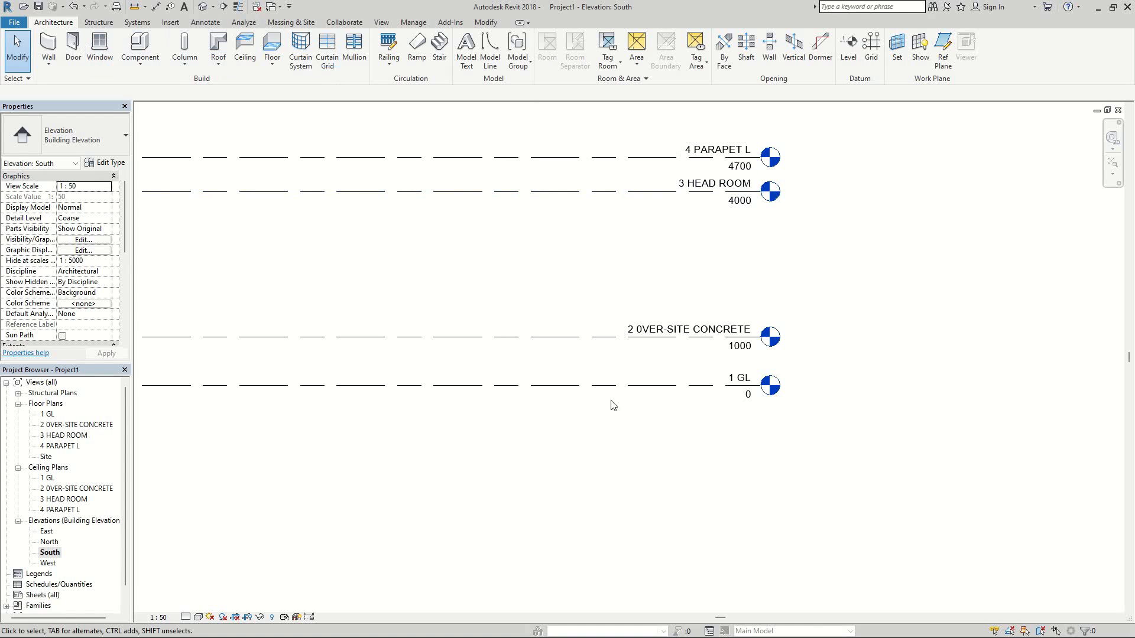
pyautogui.click(577, 386)
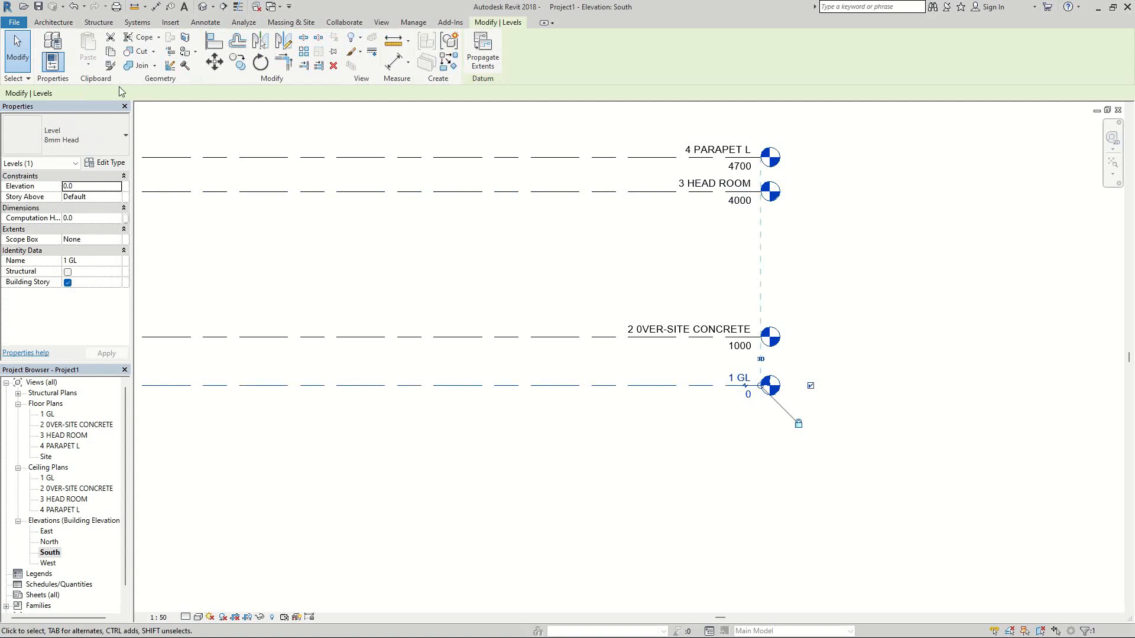
pyautogui.click(206, 23)
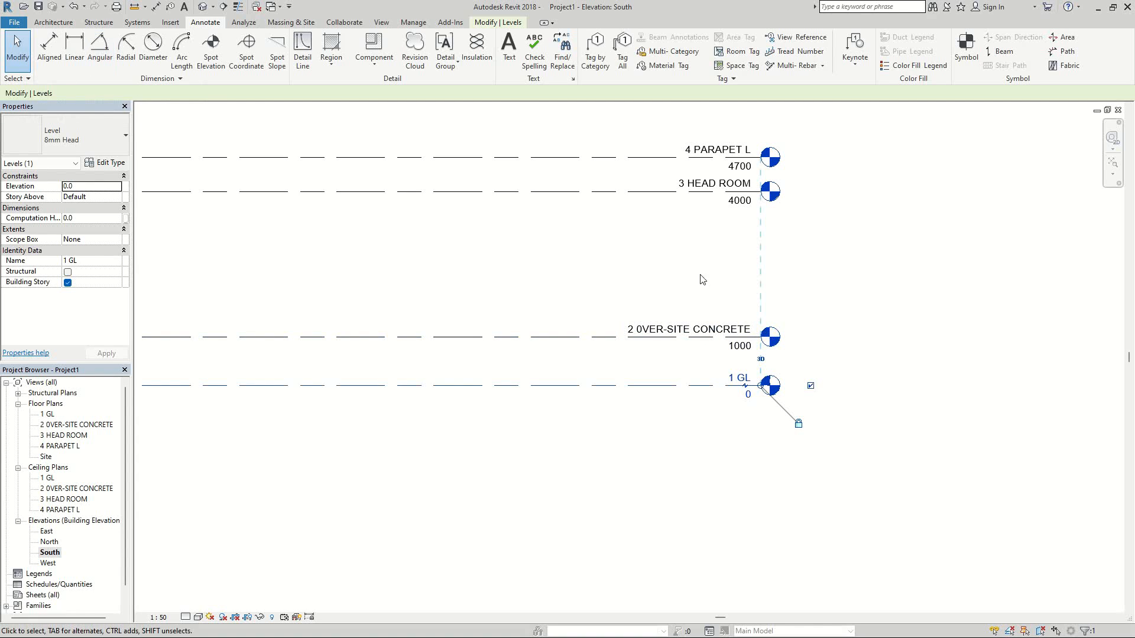
pyautogui.click(650, 445)
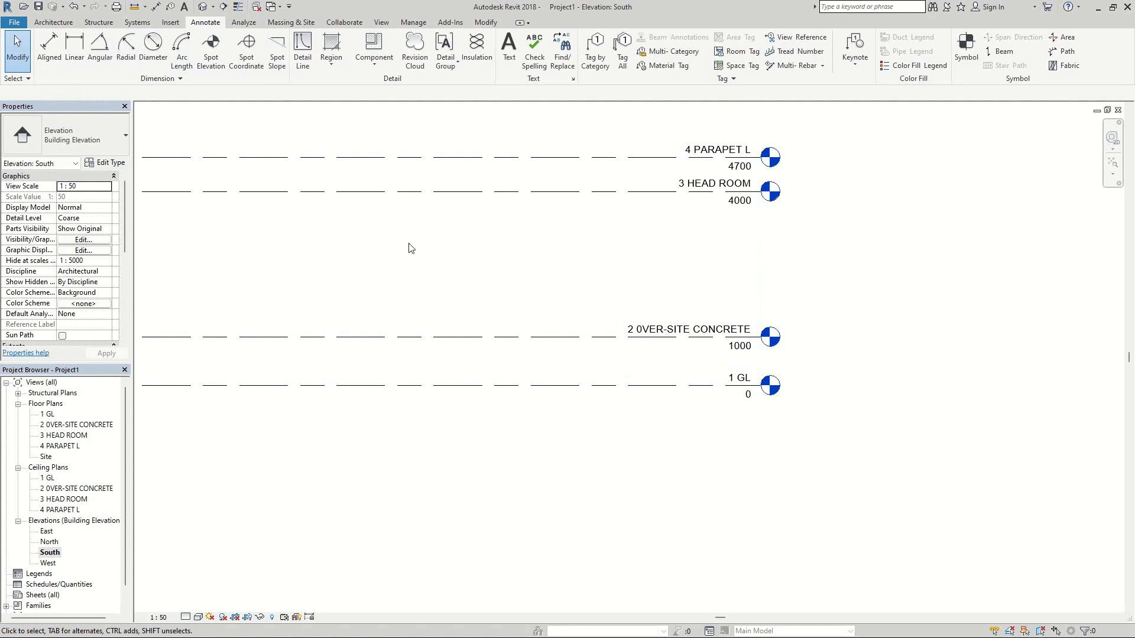
pyautogui.press('d')
pyautogui.press('i')
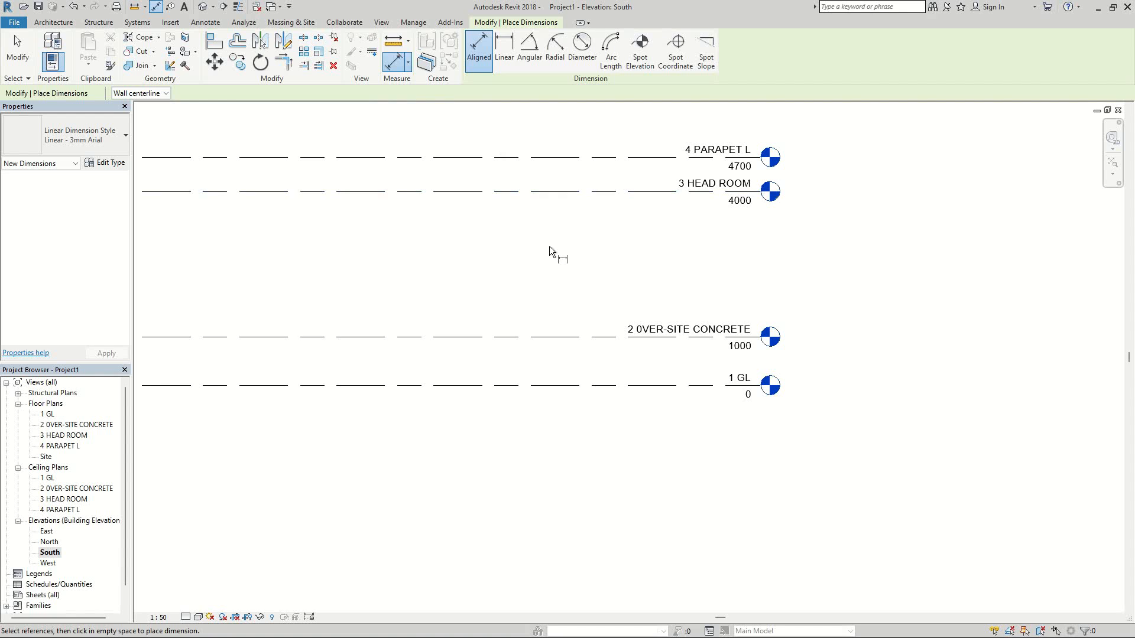
pyautogui.press('Escape')
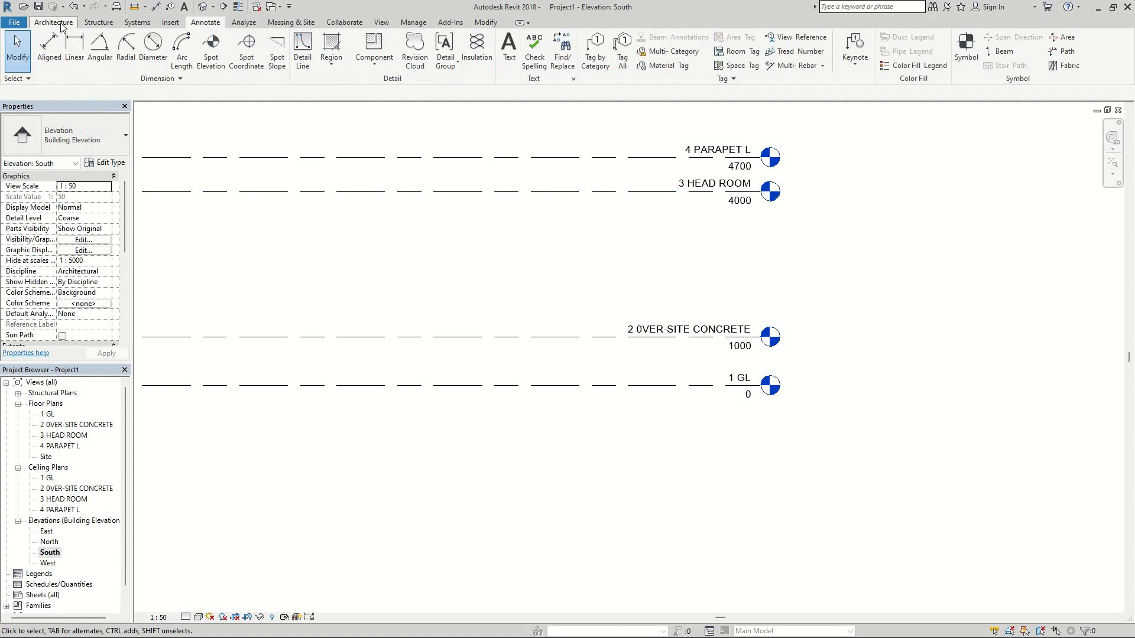
# Step: Add a continuous aligned dimension string across the 1 GL, 2 0VER-SITE CONCRETE, 3 HEAD ROOM and 4 PARAPET L levels
pyautogui.click(61, 25)
pyautogui.click(202, 25)
pyautogui.click(74, 47)
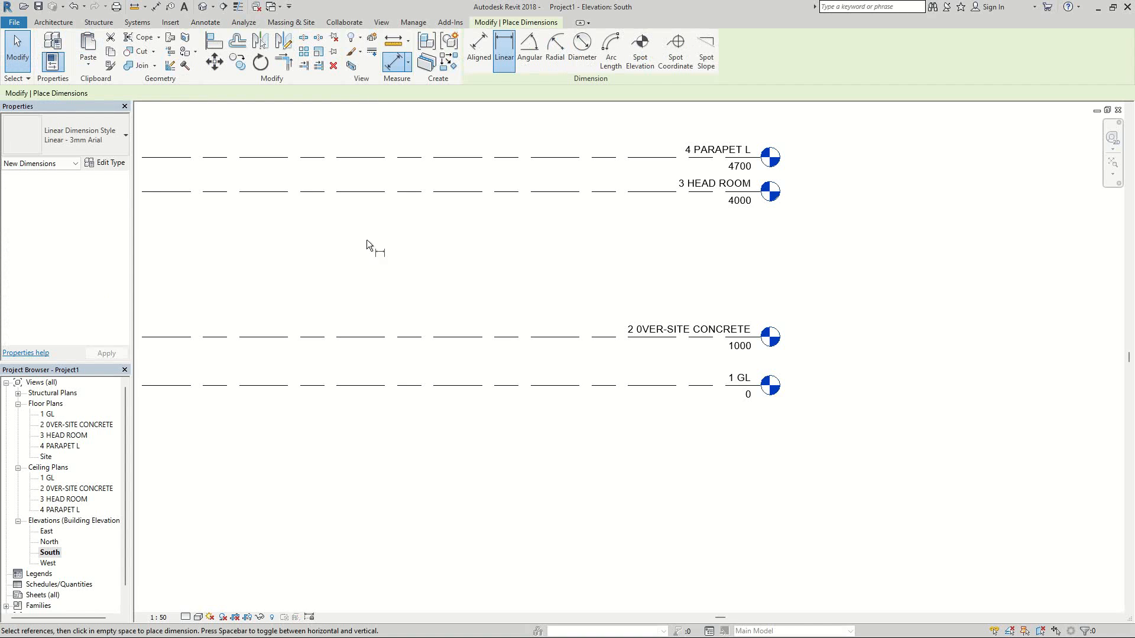
pyautogui.click(483, 67)
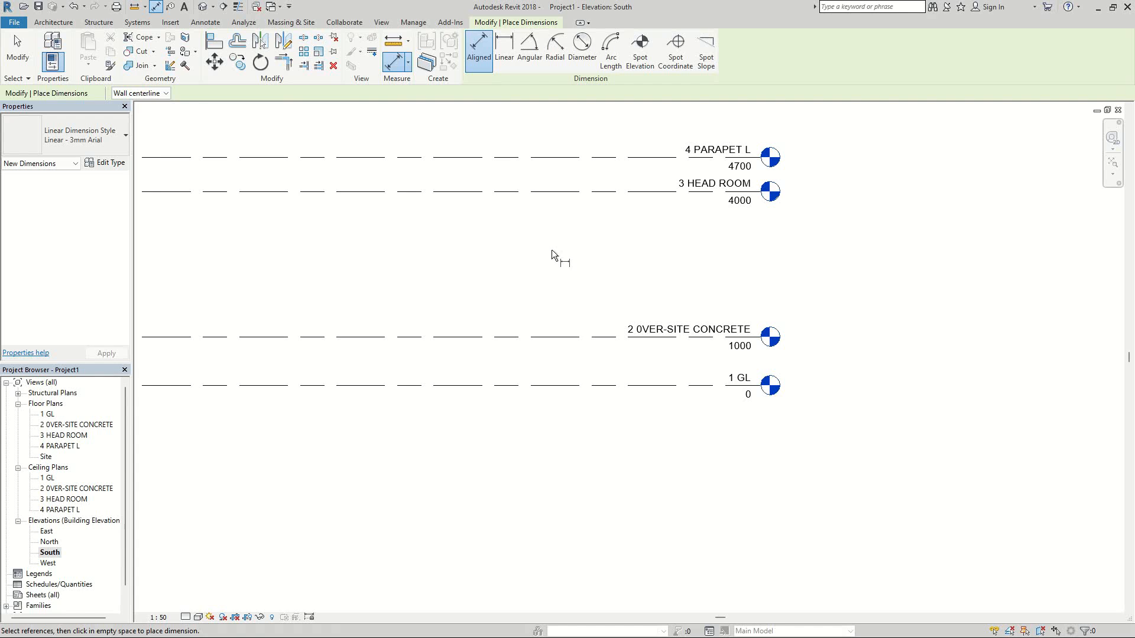
pyautogui.click(569, 386)
pyautogui.click(593, 338)
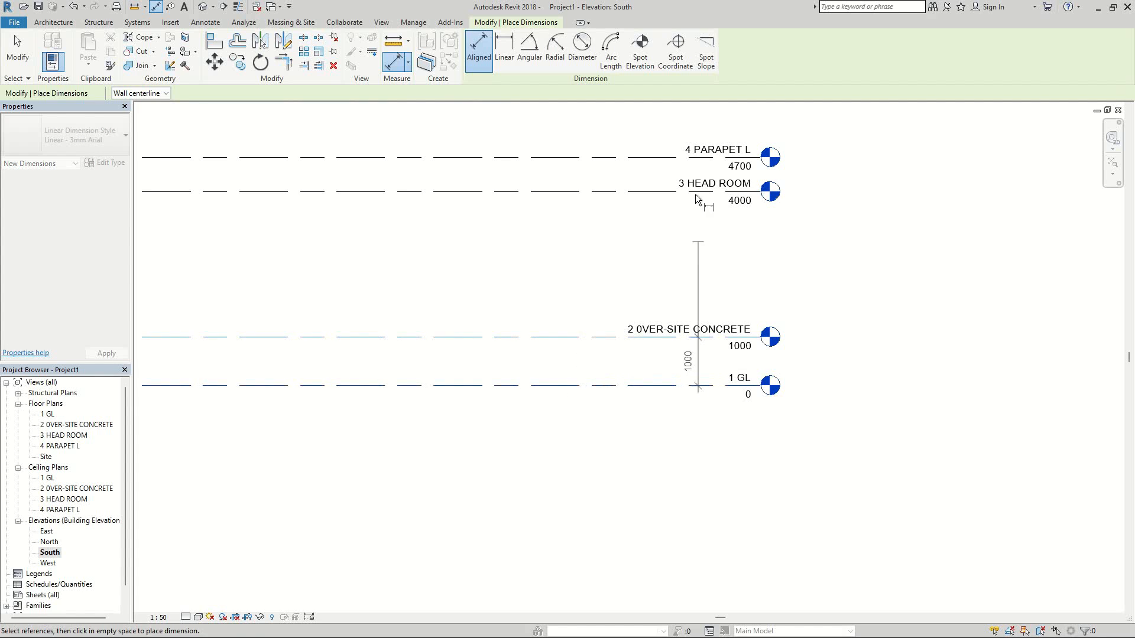
pyautogui.click(602, 192)
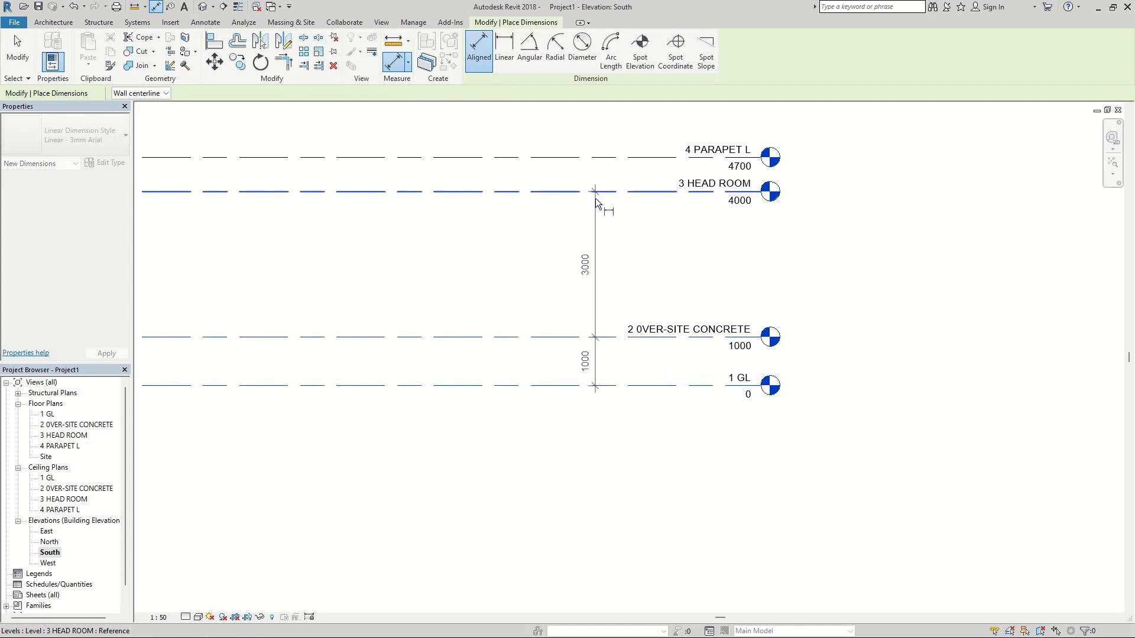
pyautogui.scroll(1, 598, 163)
pyautogui.click(598, 160)
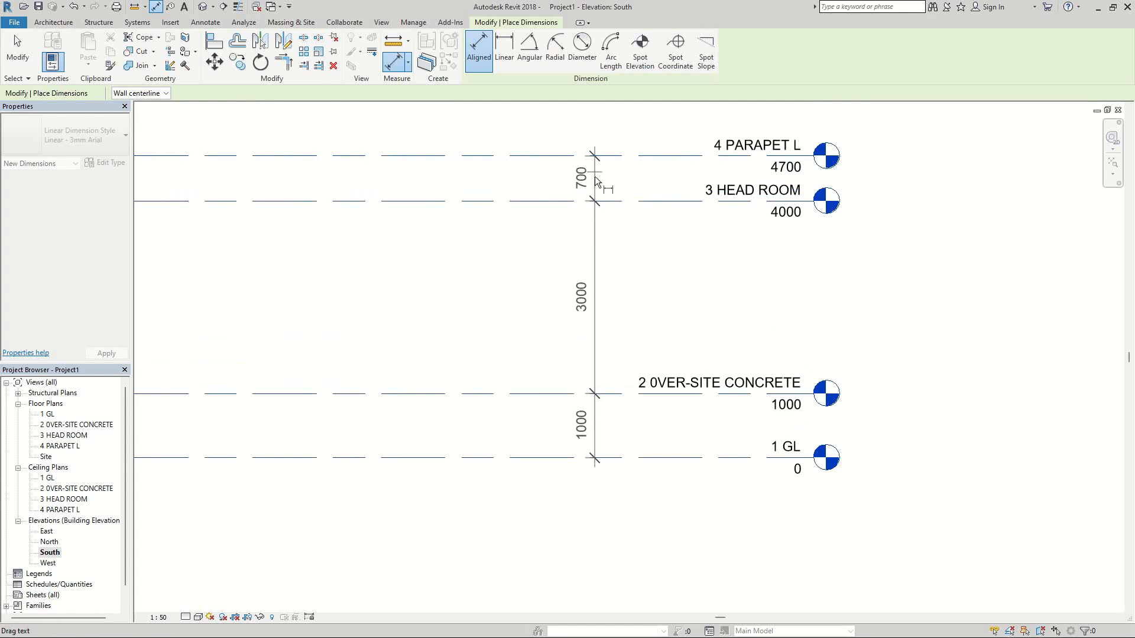
pyautogui.click(595, 176)
pyautogui.scroll(-1, 650, 263)
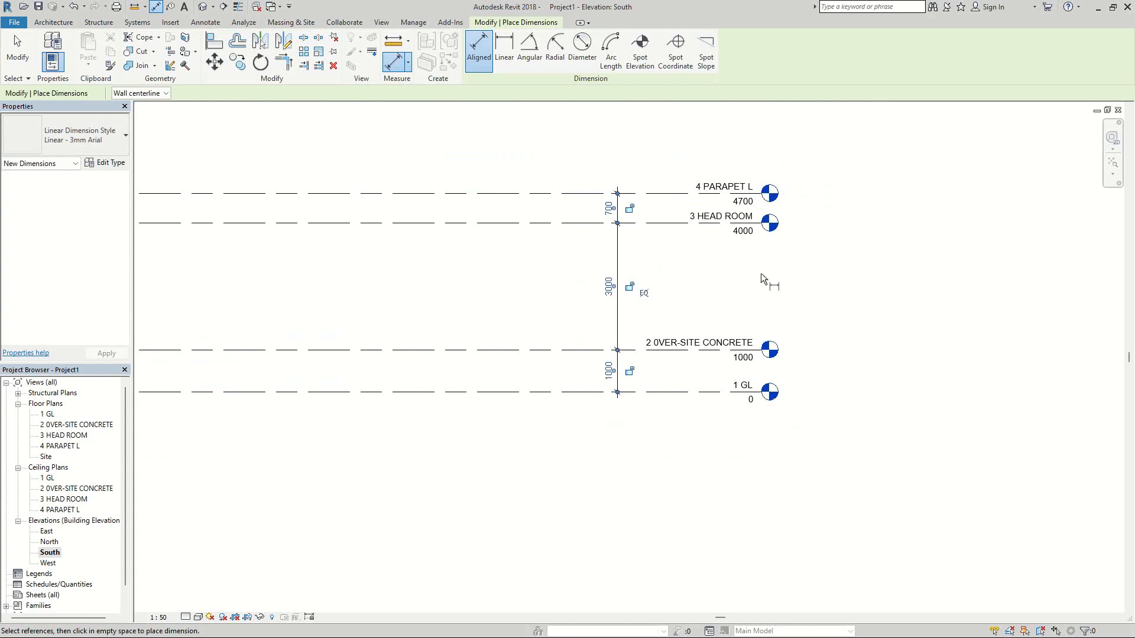
pyautogui.press('Escape')
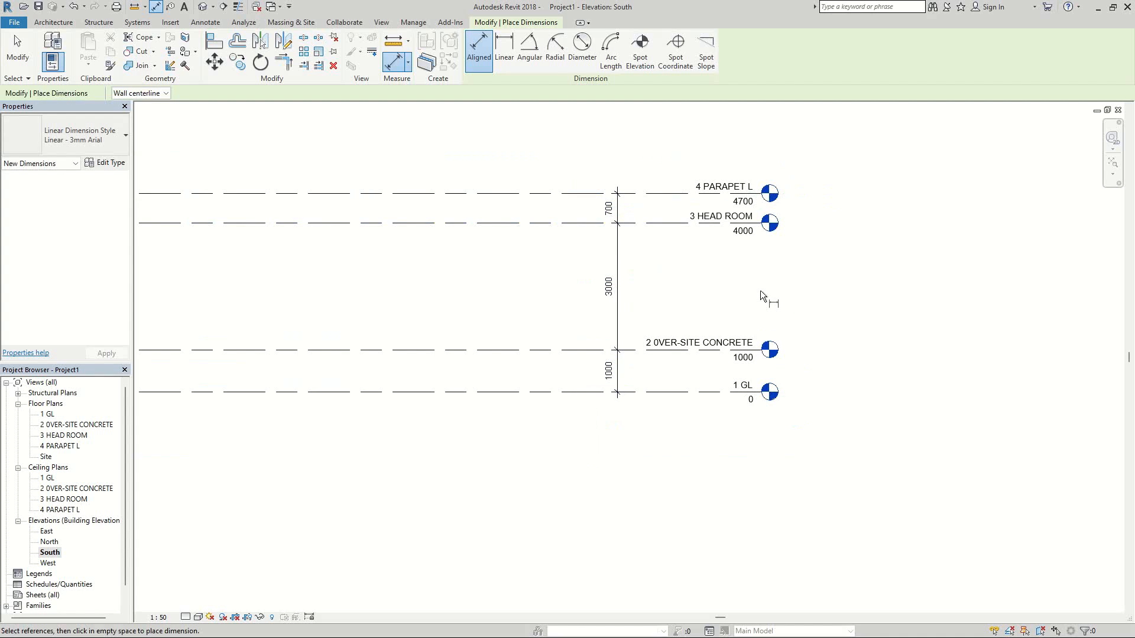
pyautogui.press('Escape')
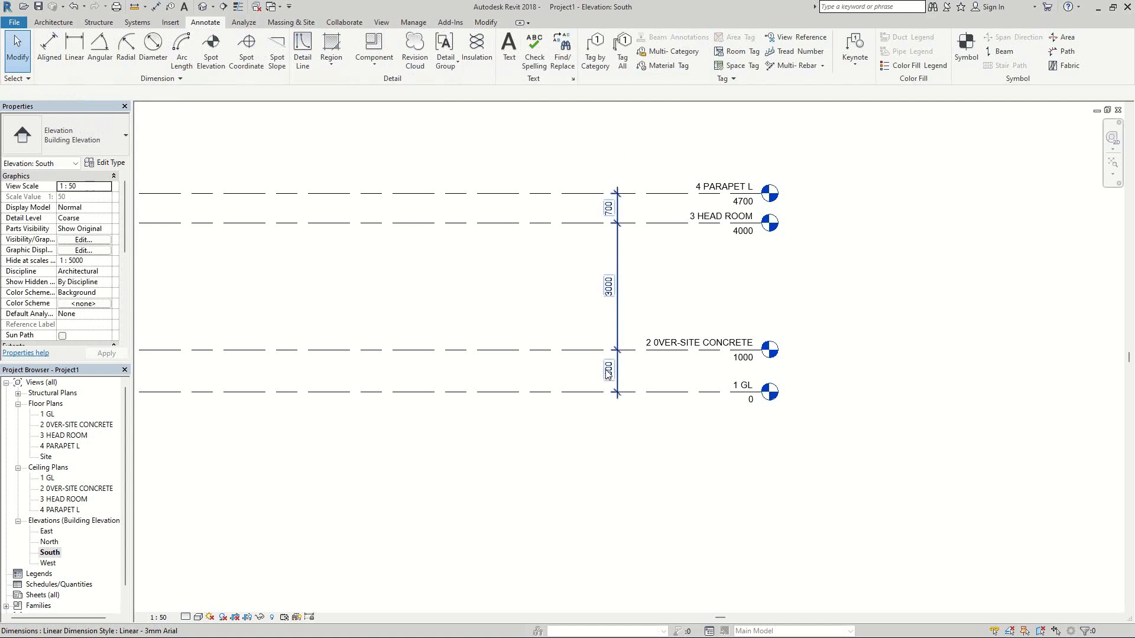
# Step: Set the distance between the 1 GL and 2 0VER-SITE CONCRETE levels to 800 mm by moving the upper level
pyautogui.scroll(3, 603, 364)
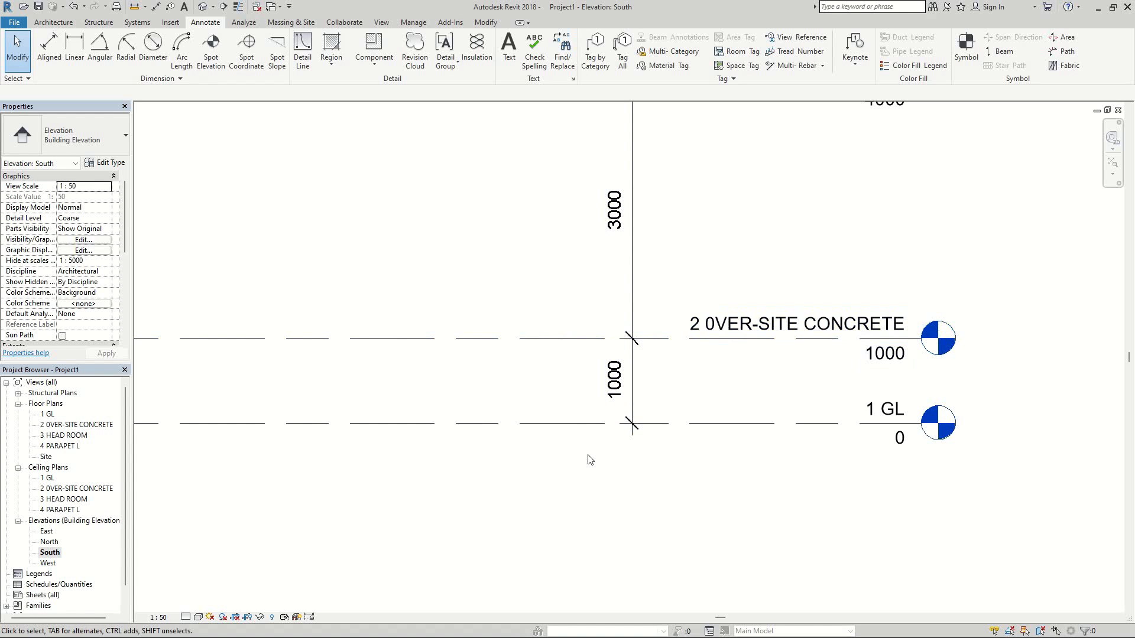
pyautogui.click(556, 339)
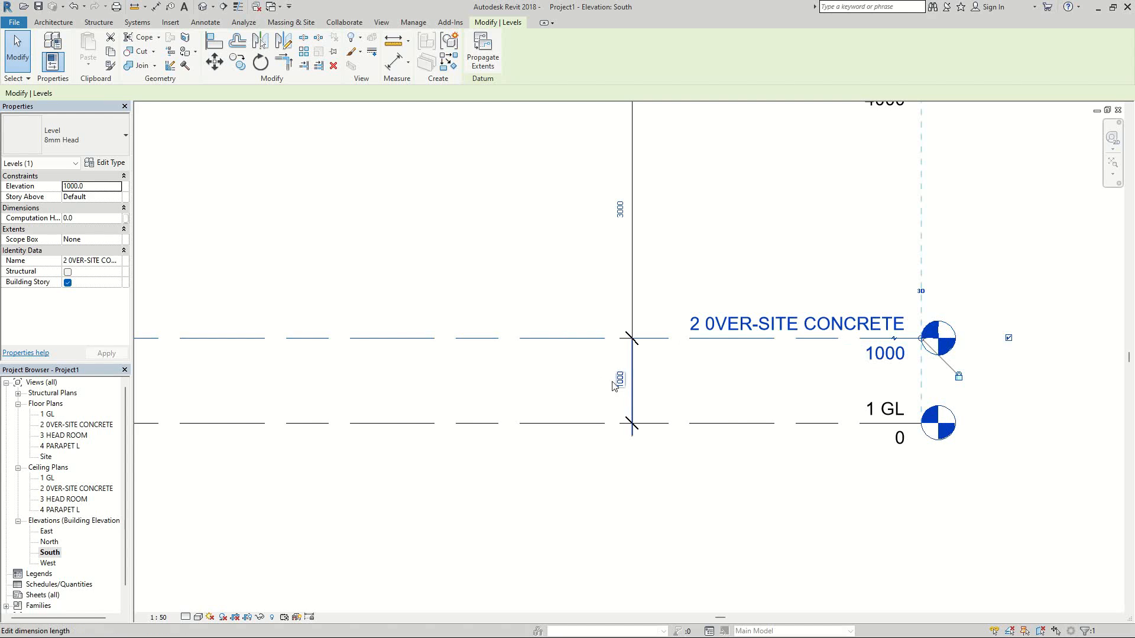
pyautogui.click(582, 423)
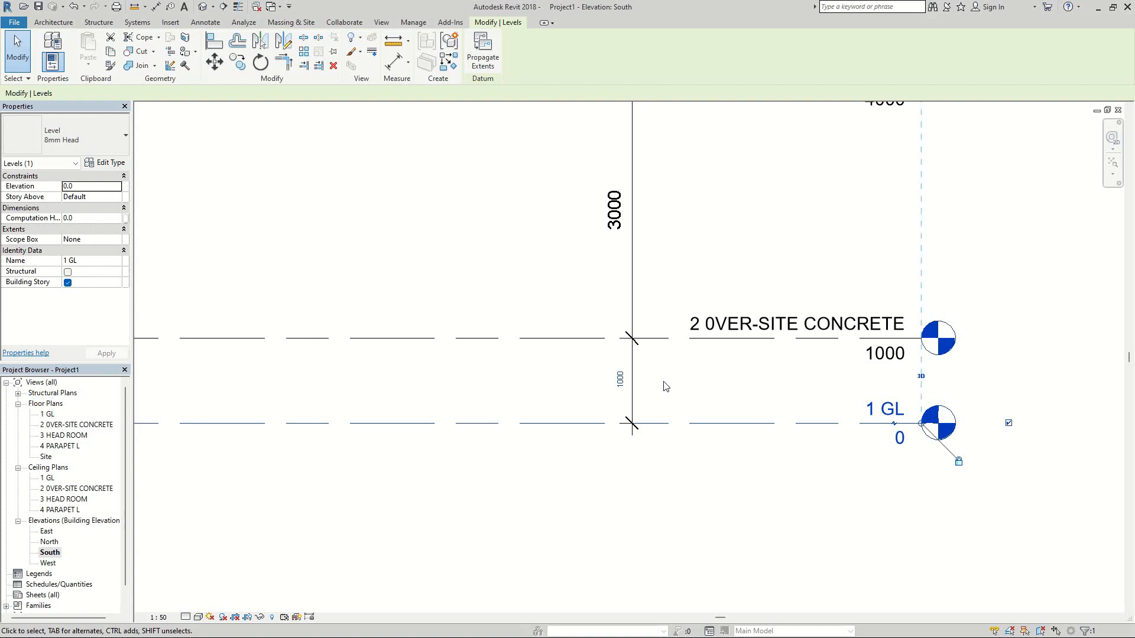
pyautogui.click(561, 340)
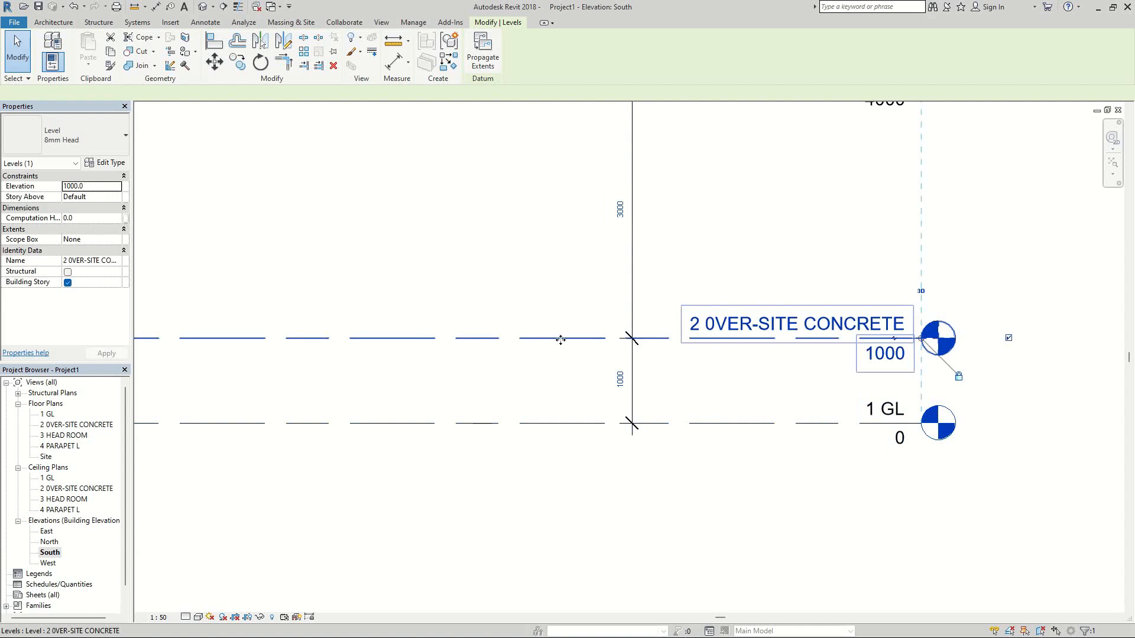
pyautogui.click(618, 379)
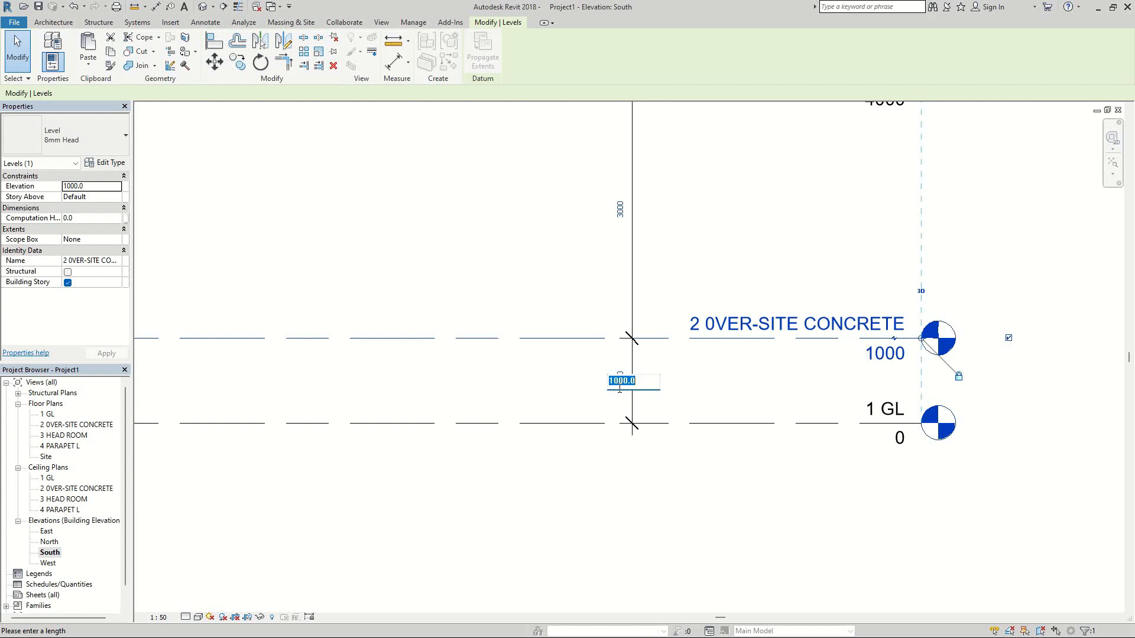
pyautogui.write('70')
pyautogui.press('Return')
pyautogui.scroll(-1, 674, 470)
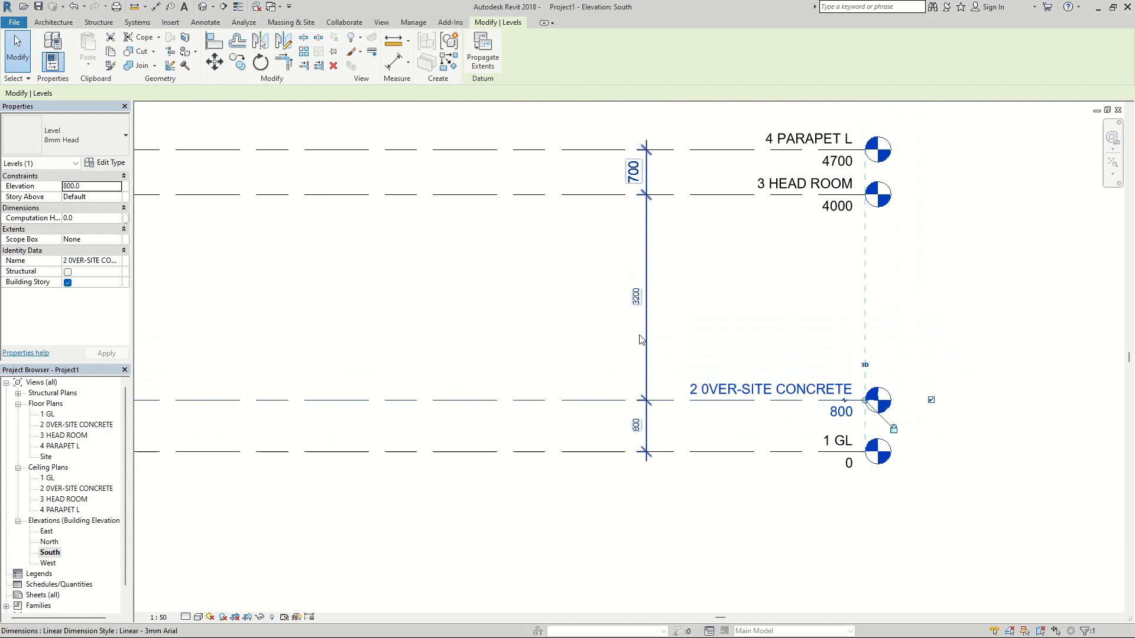
# Step: Move the 3 HEAD ROOM level so it sits 3000 mm above 2 0VER-SITE CONCRETE
pyautogui.scroll(1, 640, 340)
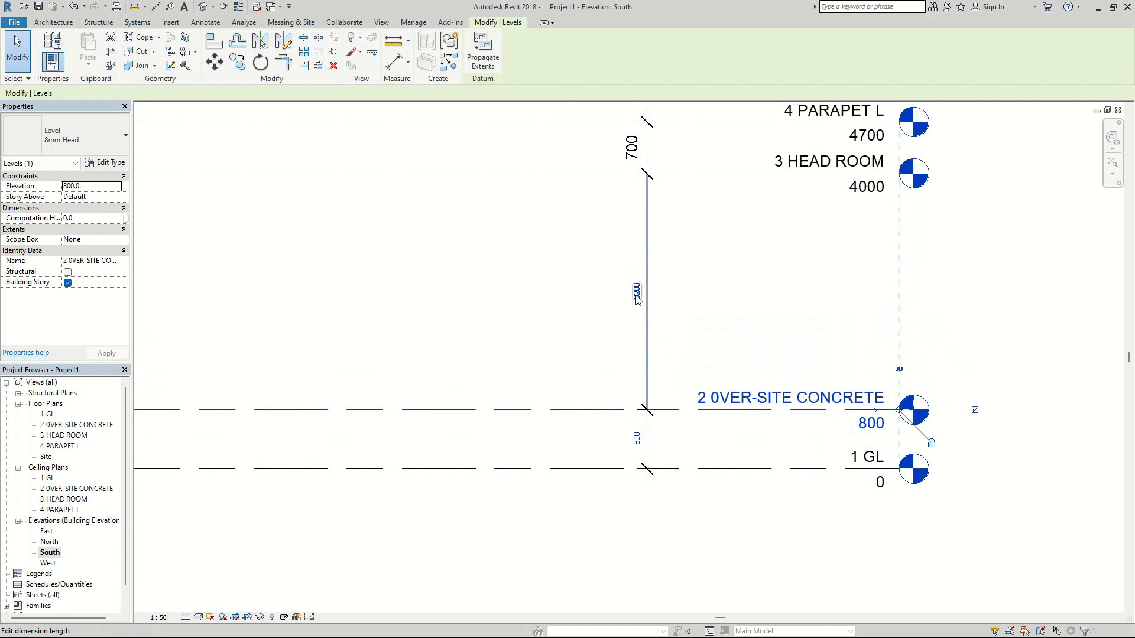
pyautogui.click(582, 176)
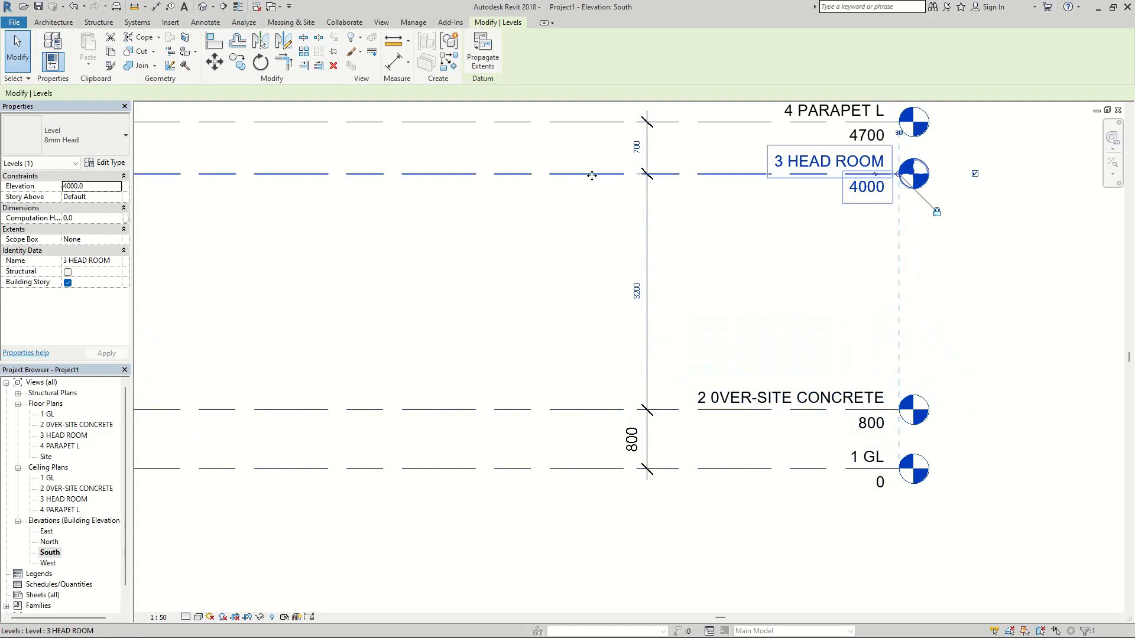
pyautogui.click(636, 290)
pyautogui.write('3')
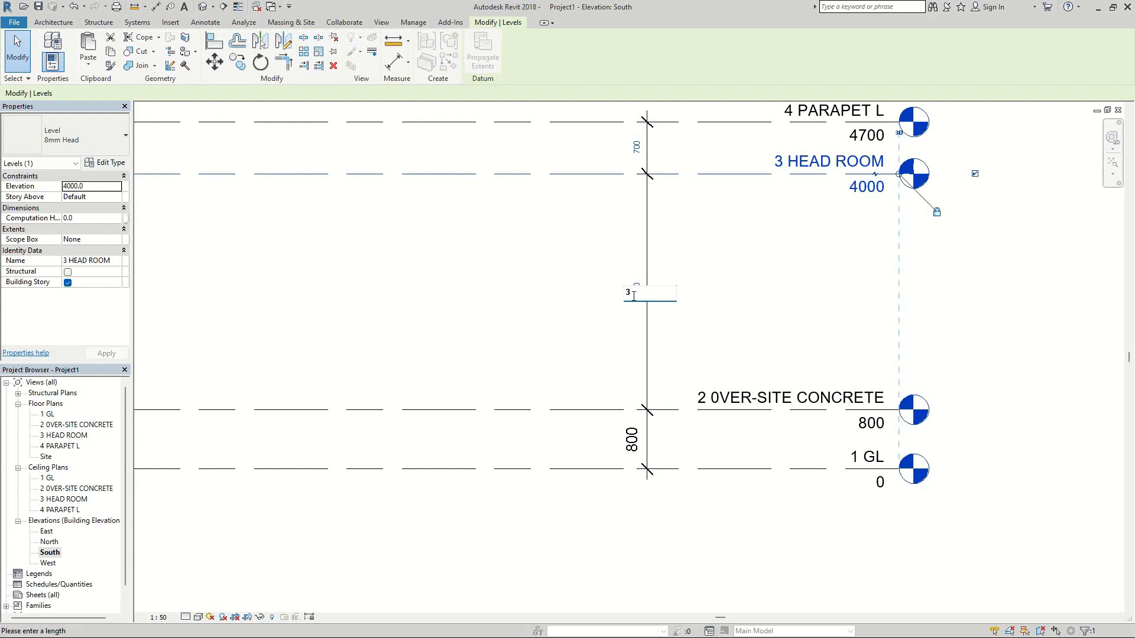
pyautogui.write('000')
pyautogui.press('Return')
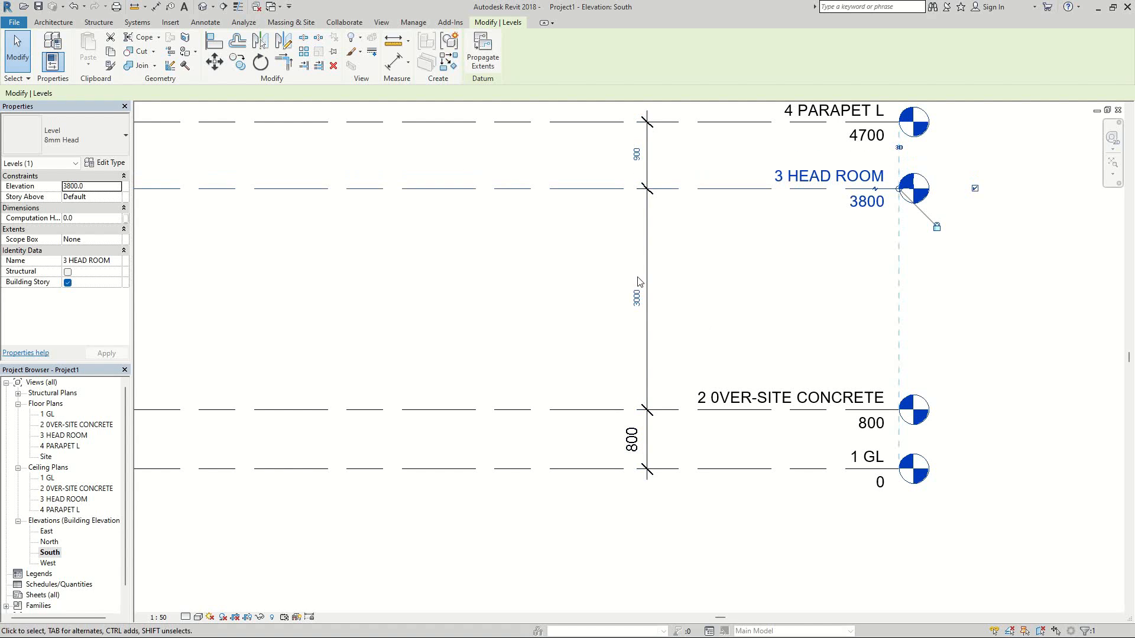
# Step: Move the 4 PARAPET L level so it sits 450 mm above 3 HEAD ROOM, and clear the selection
pyautogui.click(679, 126)
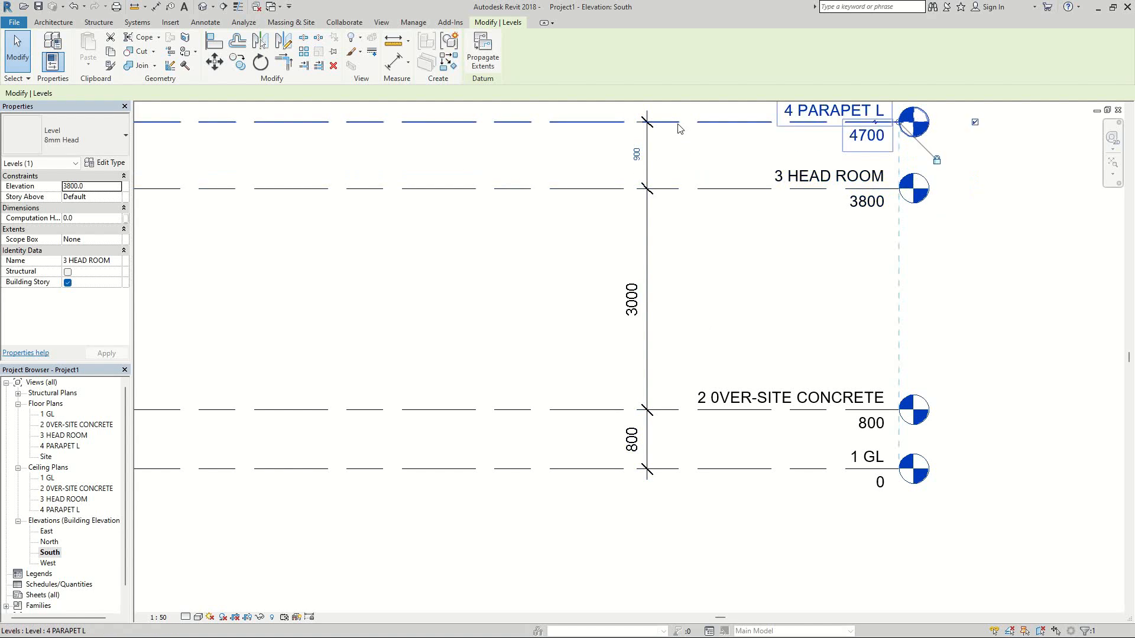
pyautogui.click(637, 155)
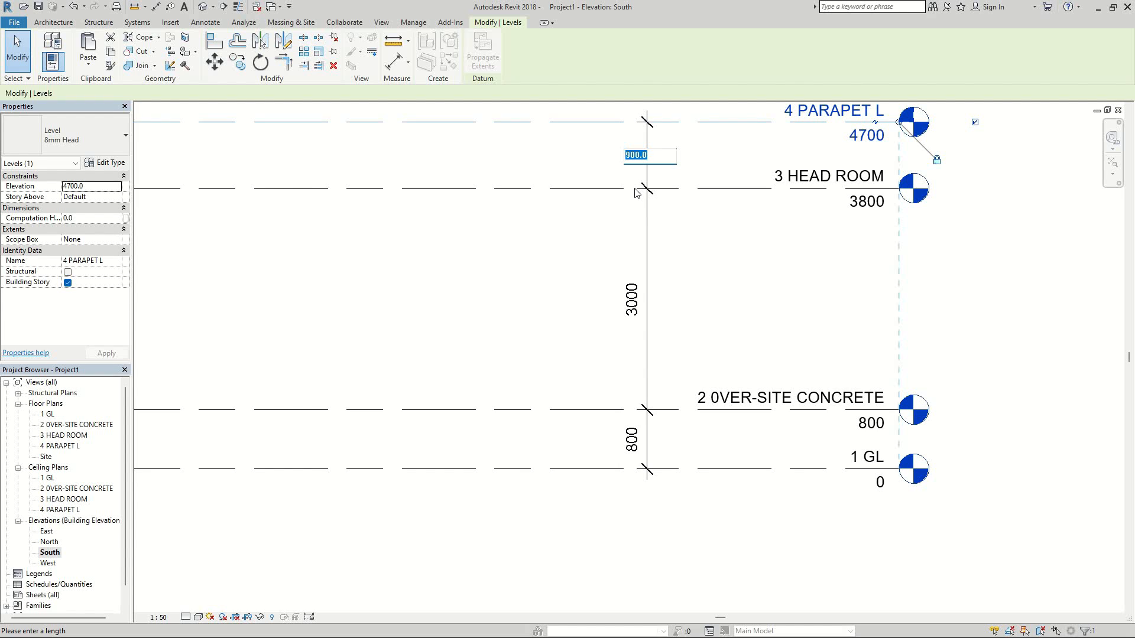
pyautogui.write('450')
pyautogui.press('Return')
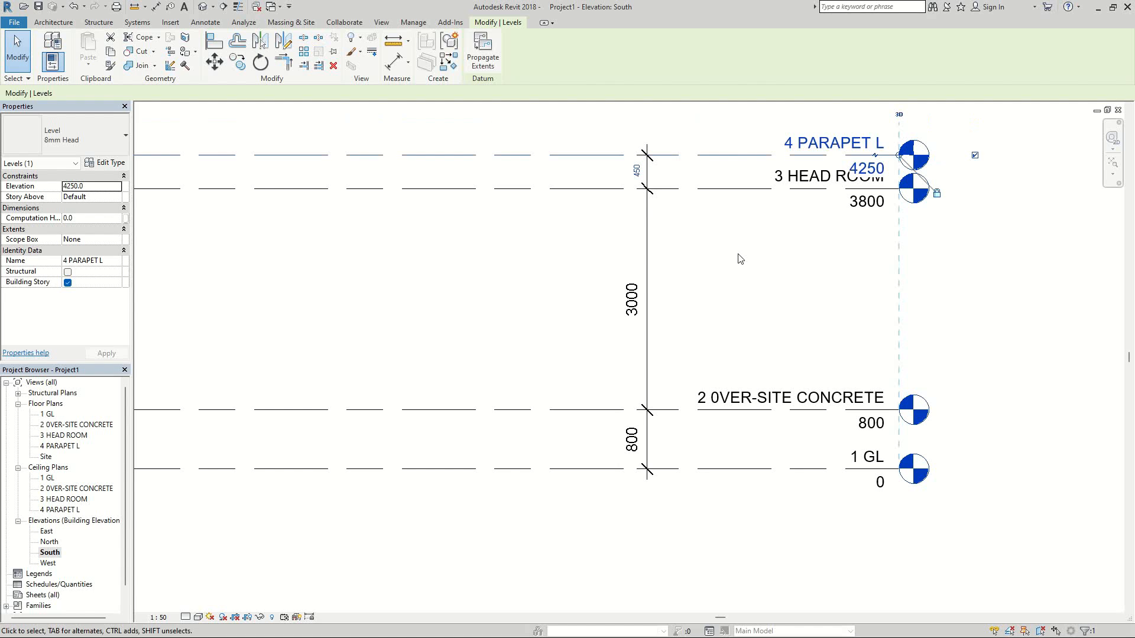
pyautogui.click(947, 312)
pyautogui.scroll(-2, 877, 291)
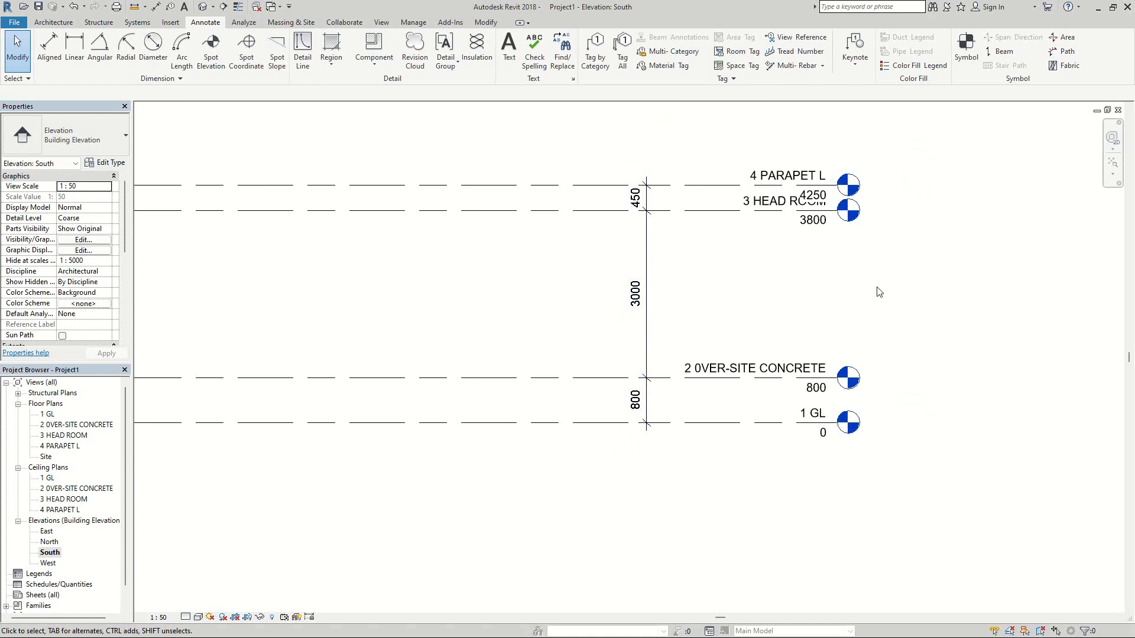
# Step: Add an elbow to the 4 PARAPET L level line and raise its head clear of the 3 HEAD ROOM label
pyautogui.scroll(3, 828, 204)
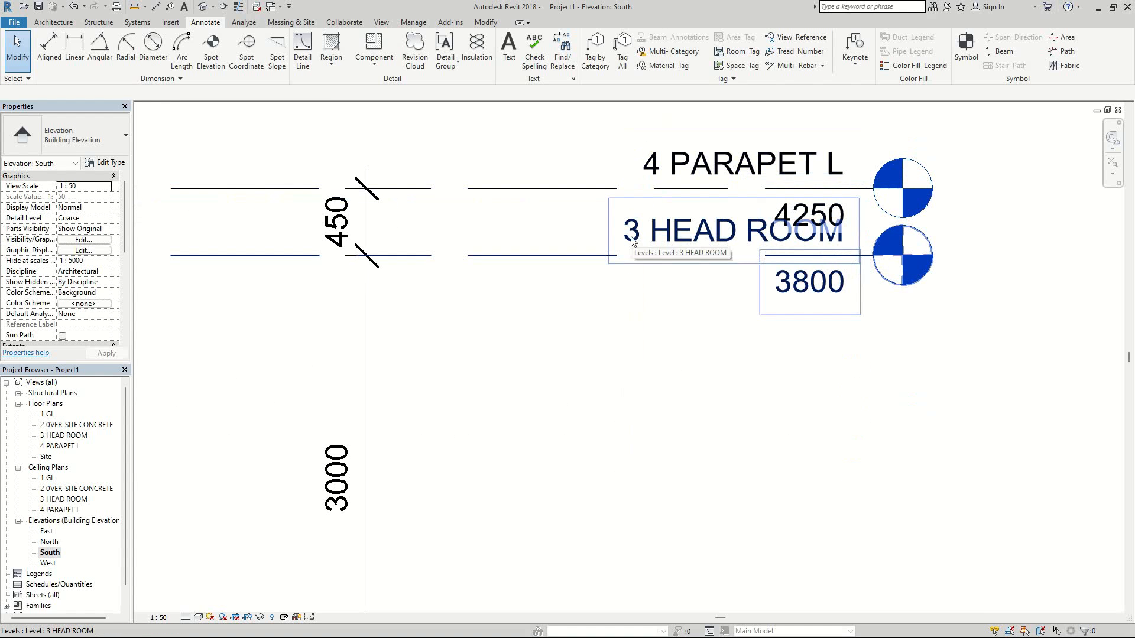
pyautogui.click(541, 189)
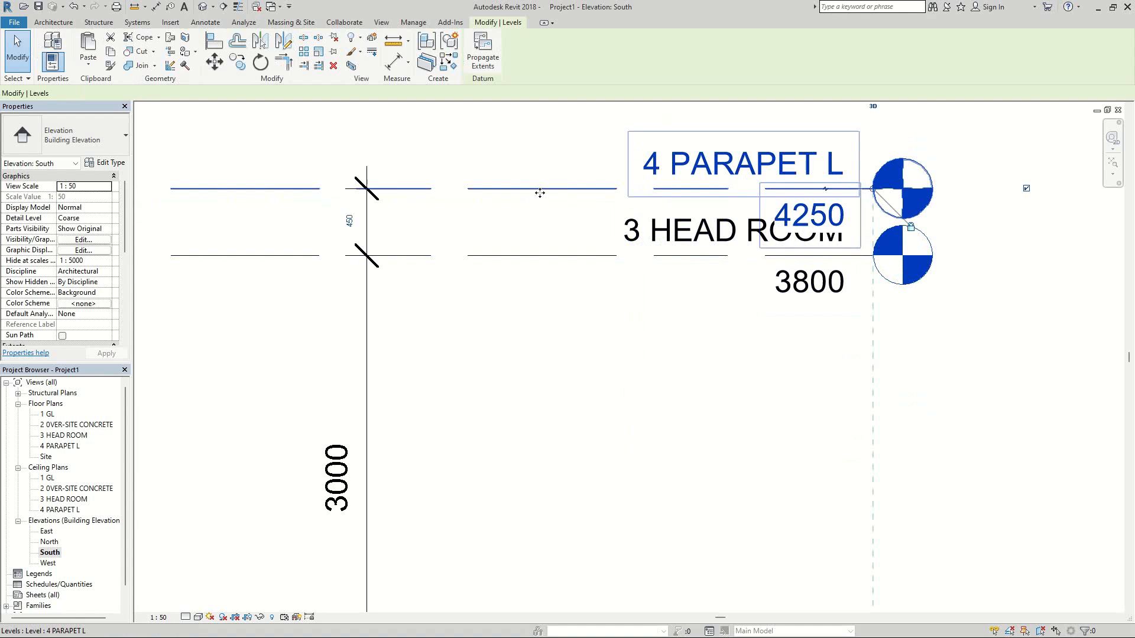
pyautogui.click(827, 191)
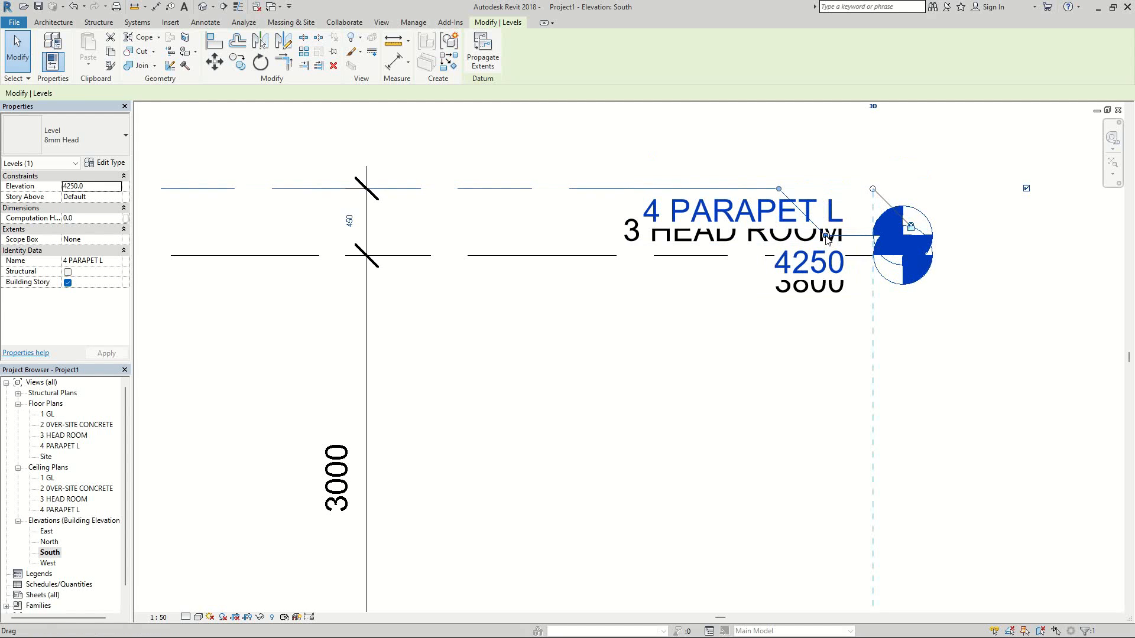
pyautogui.moveTo(866, 241); pyautogui.dragTo(846, 133)
pyautogui.click(871, 346)
pyautogui.scroll(-5, 871, 346)
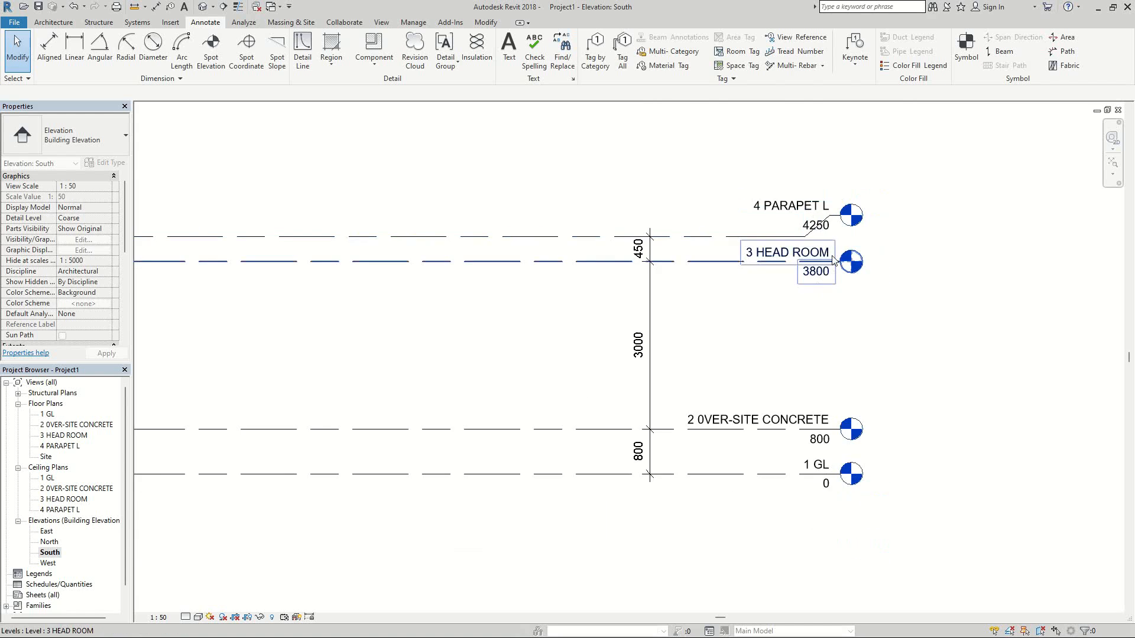
pyautogui.moveTo(626, 299); pyautogui.dragTo(692, 281, button='middle')
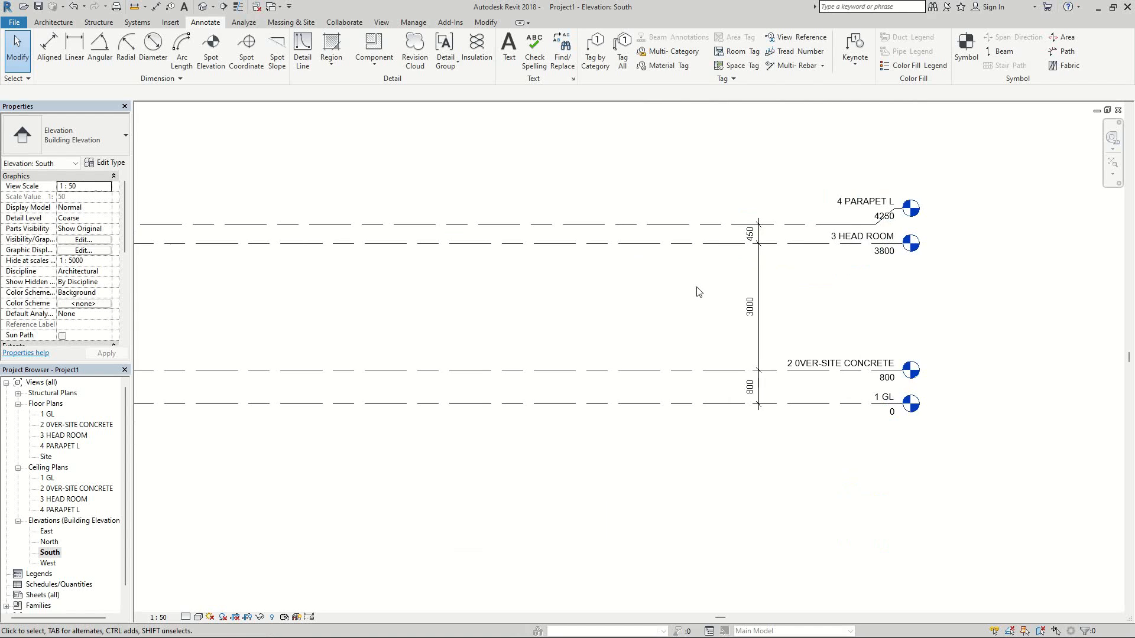
pyautogui.scroll(-1, 704, 290)
pyautogui.moveTo(702, 298); pyautogui.dragTo(790, 286, button='middle')
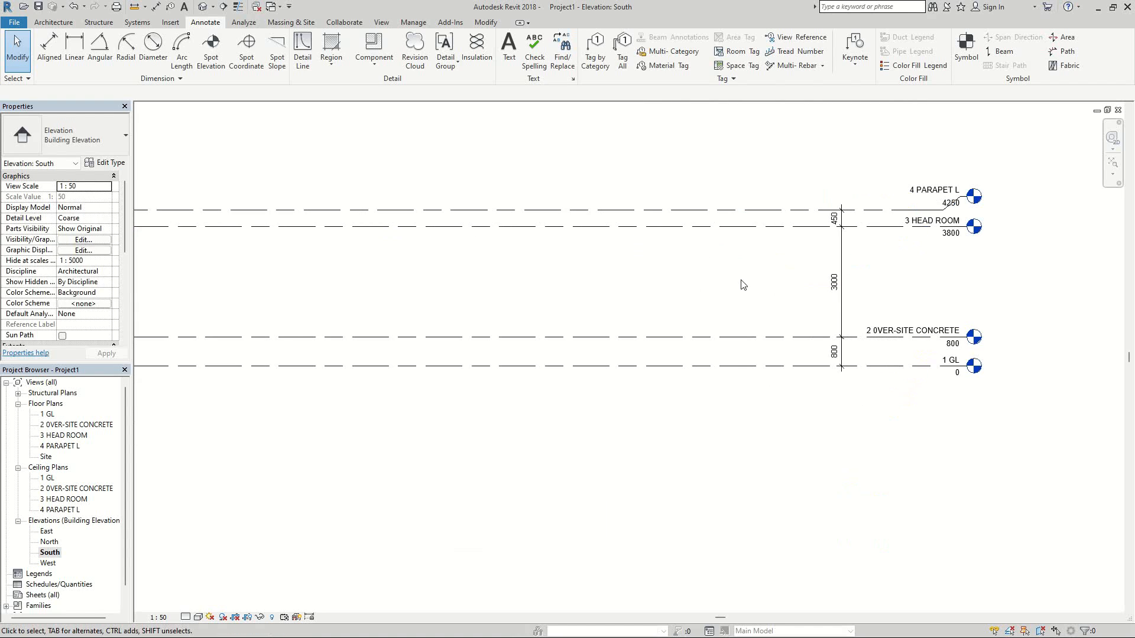
pyautogui.moveTo(676, 278); pyautogui.dragTo(703, 278, button='middle')
pyautogui.scroll(-1, 613, 252)
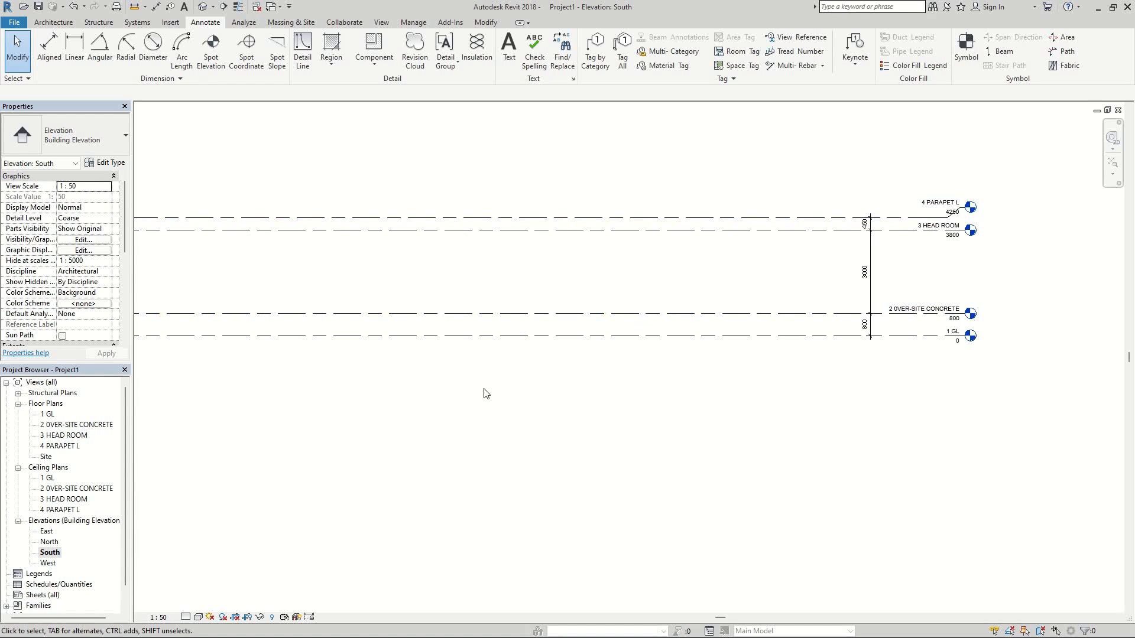
# Step: Open the 2 0VER-SITE CONCRETE floor plan view
pyautogui.click(52, 23)
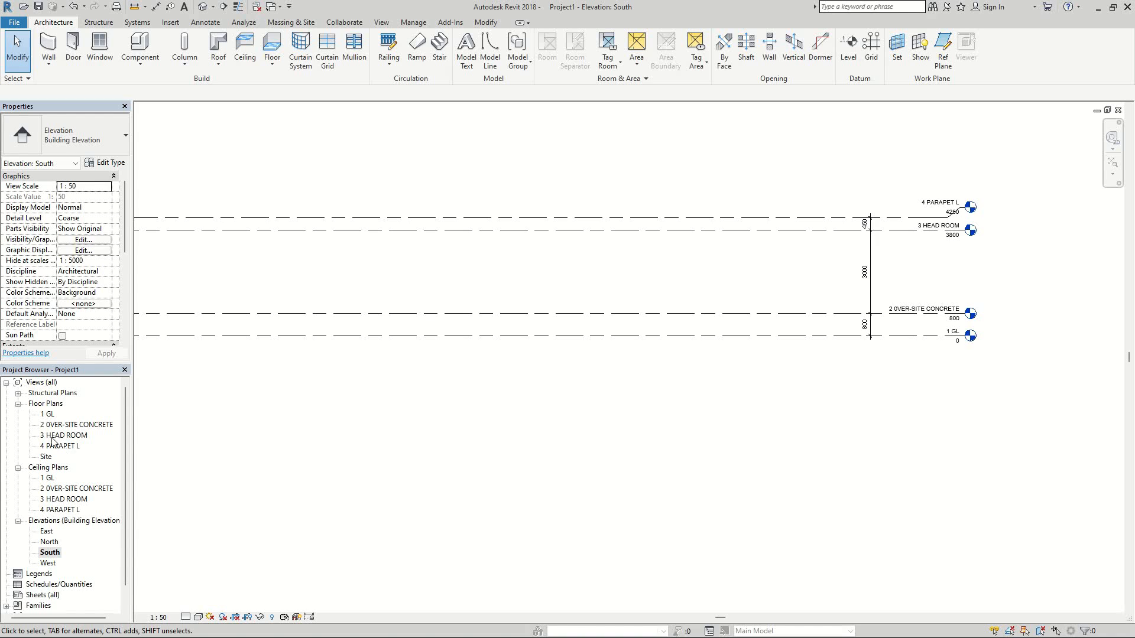
pyautogui.click(50, 416)
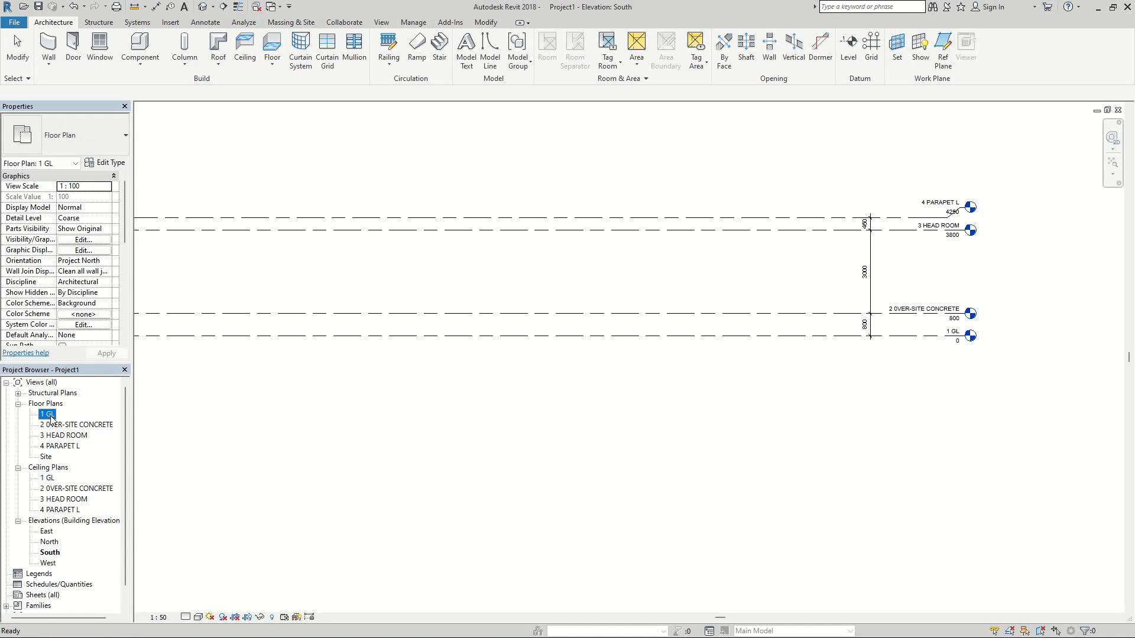
pyautogui.click(52, 426)
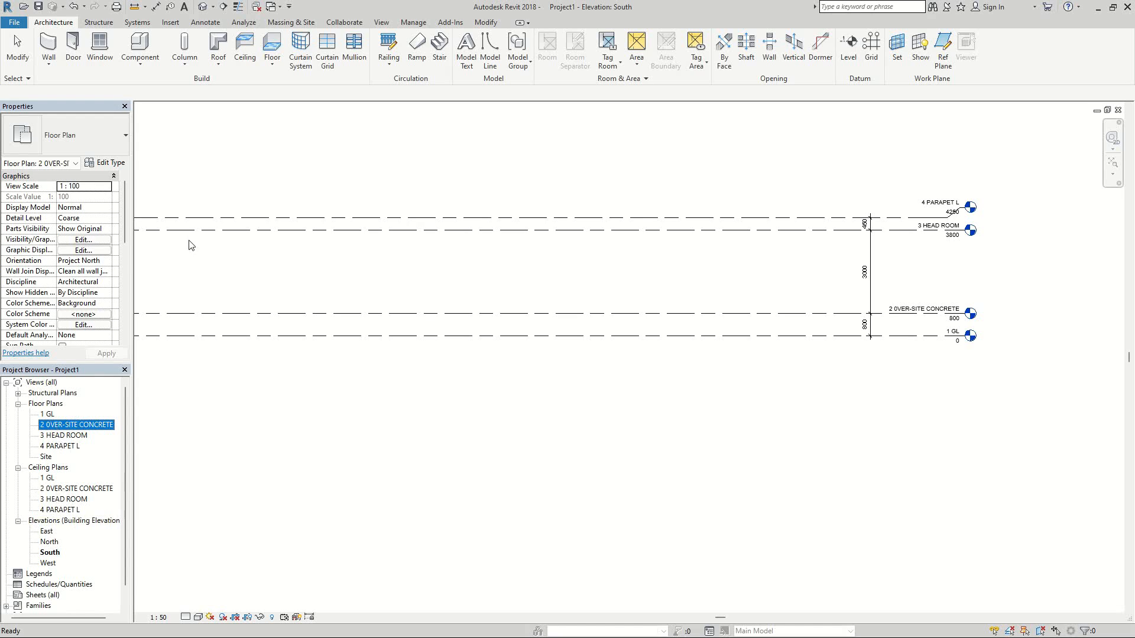
pyautogui.doubleClick(61, 430)
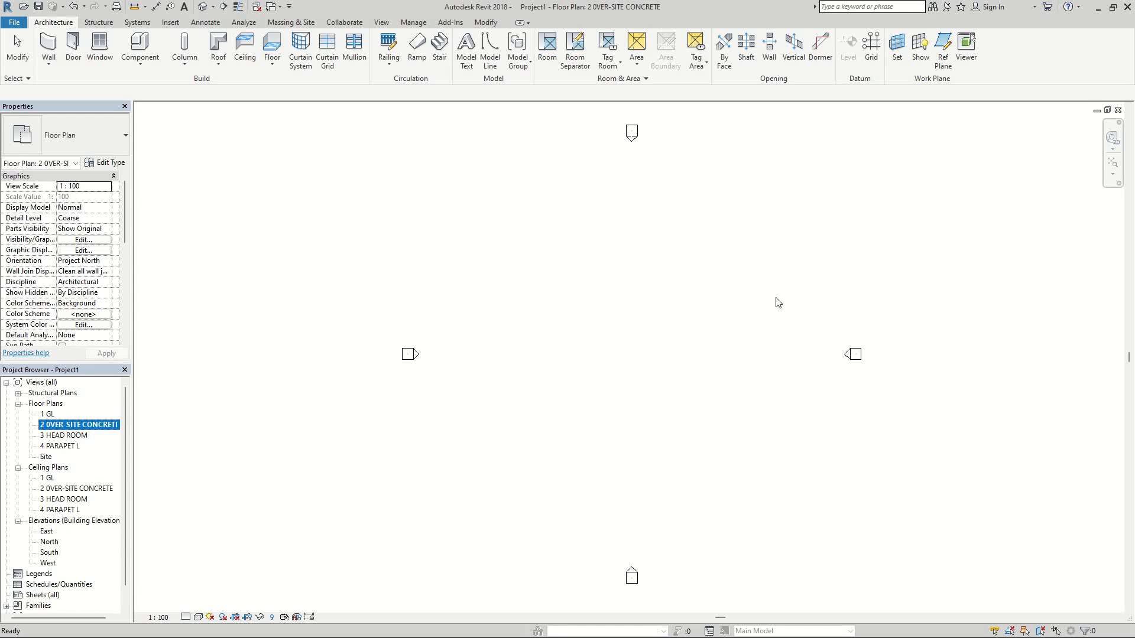
# Step: Start saving the project and create a new folder named REVIT LECTURE on the Desktop as its save location
pyautogui.click(39, 7)
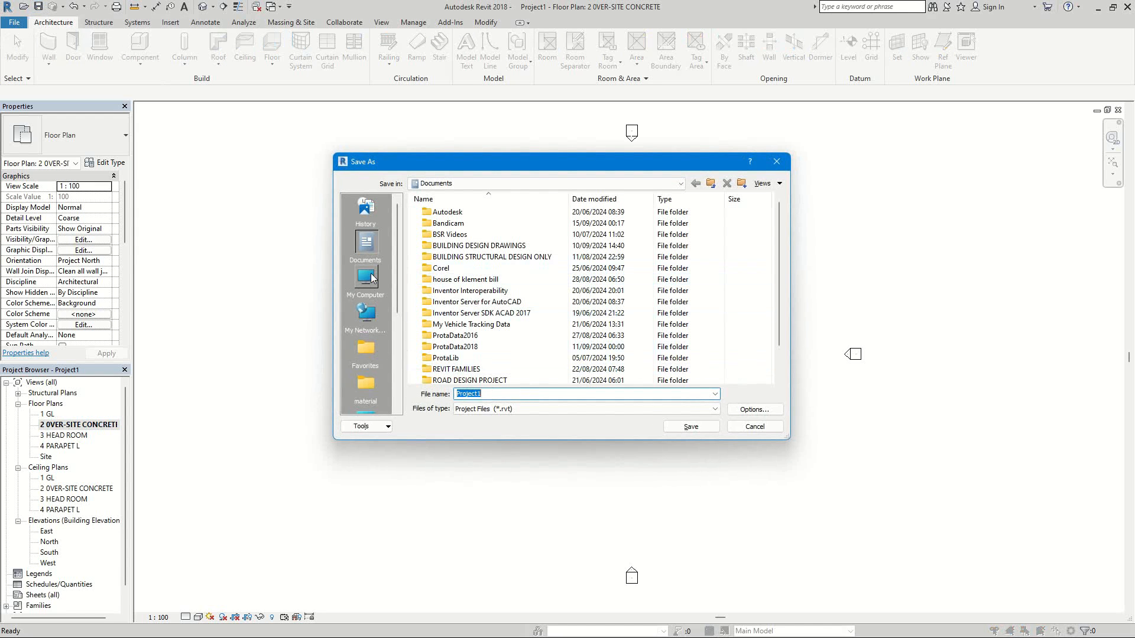
pyautogui.click(400, 325)
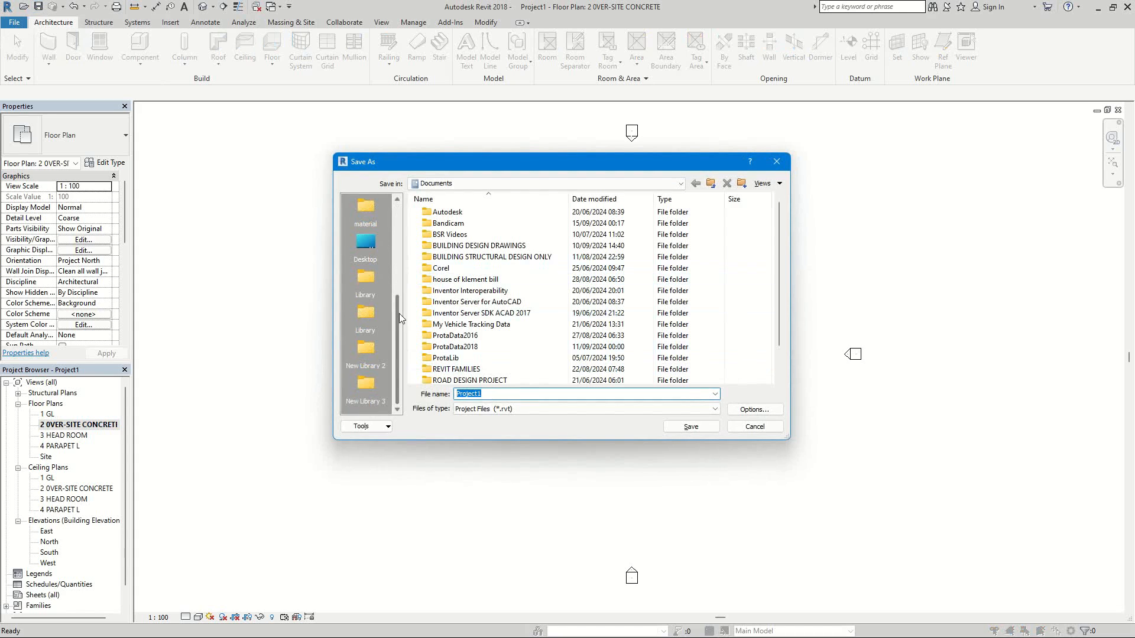
pyautogui.click(367, 251)
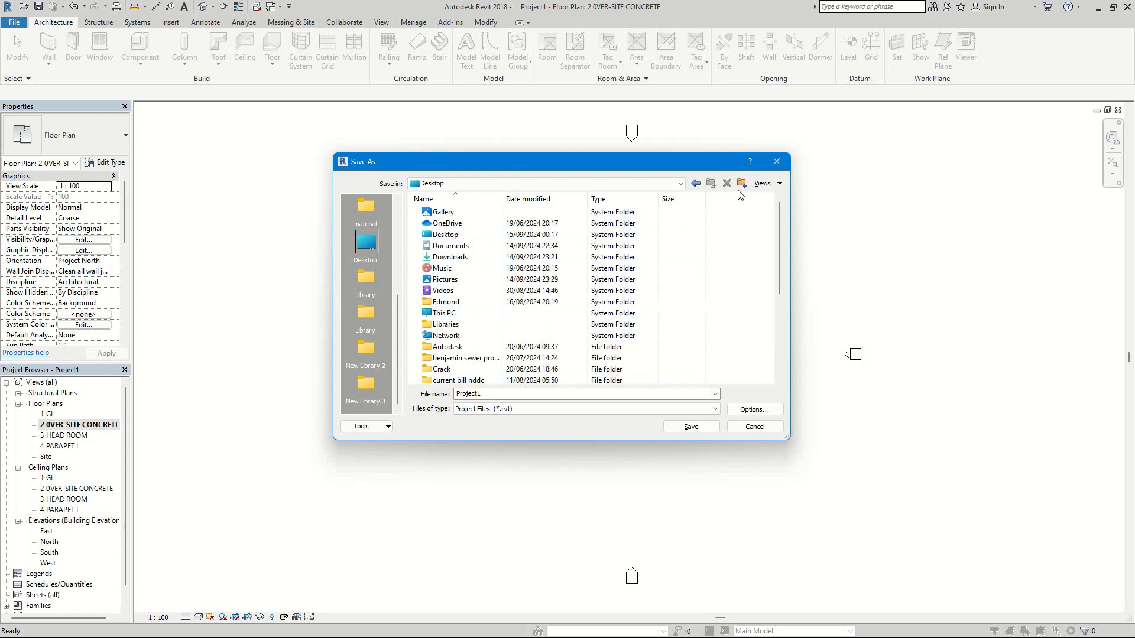
pyautogui.click(741, 184)
pyautogui.write('R')
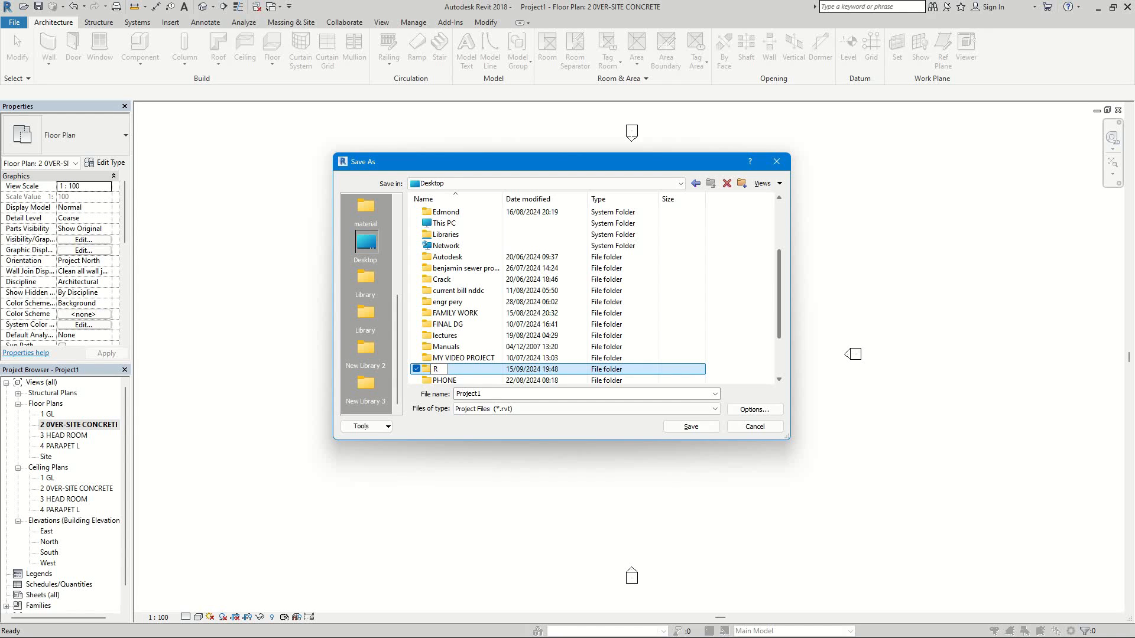
pyautogui.write('IEVIT LECTURE')
pyautogui.doubleClick(597, 371)
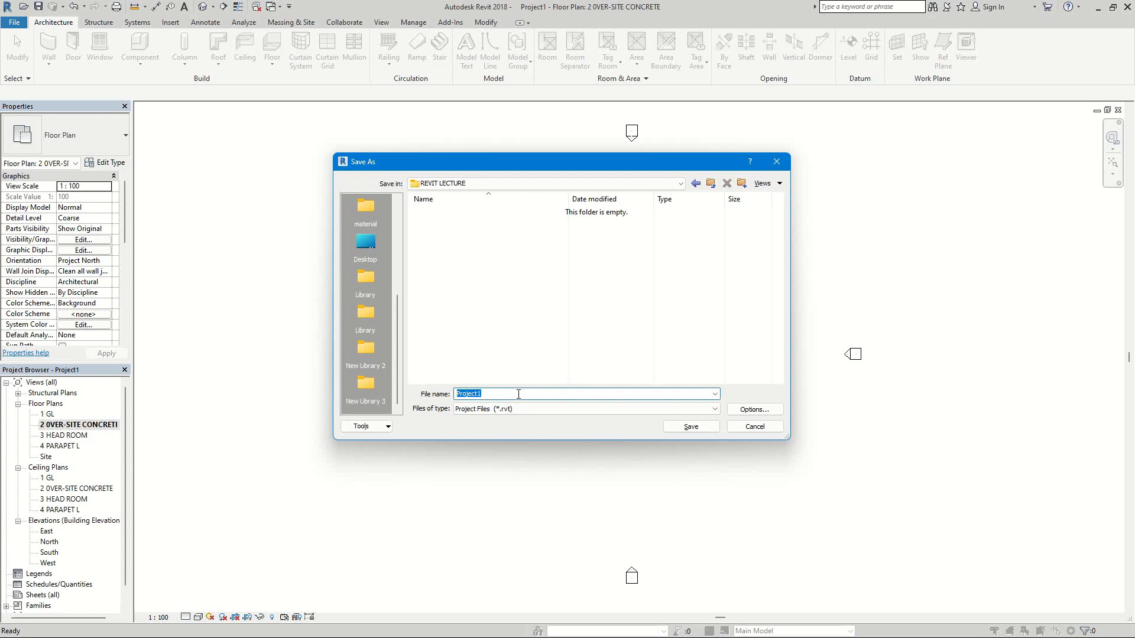
# Step: Save the project file in the REVIT LECTURE folder under the name LECTURE I ST
pyautogui.write('LE')
pyautogui.write('CTURE I ST')
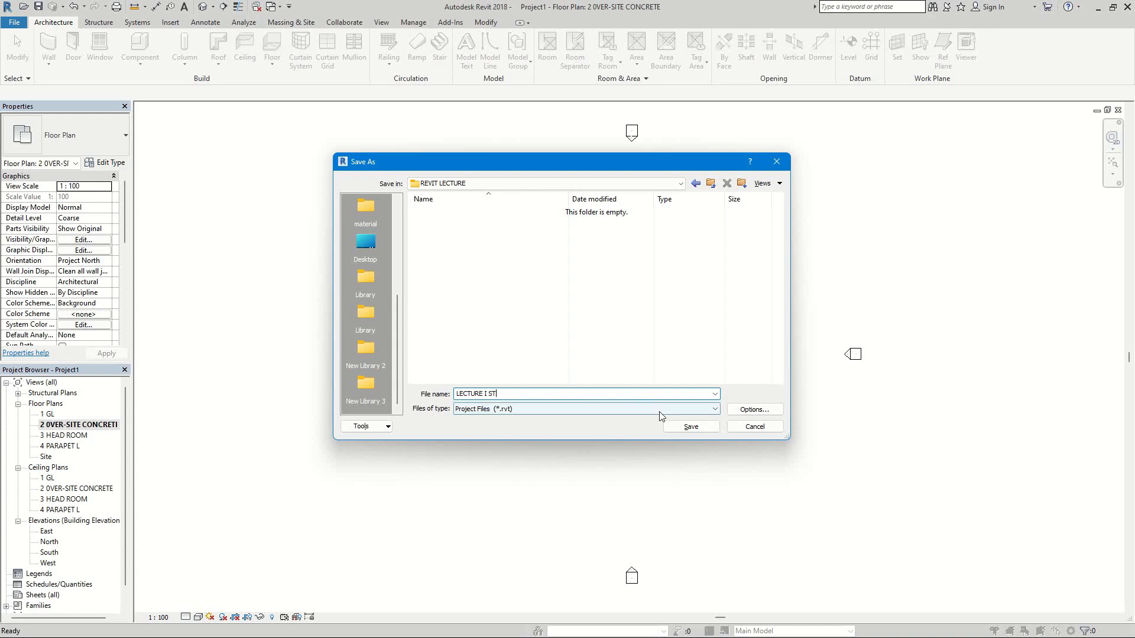
pyautogui.click(689, 426)
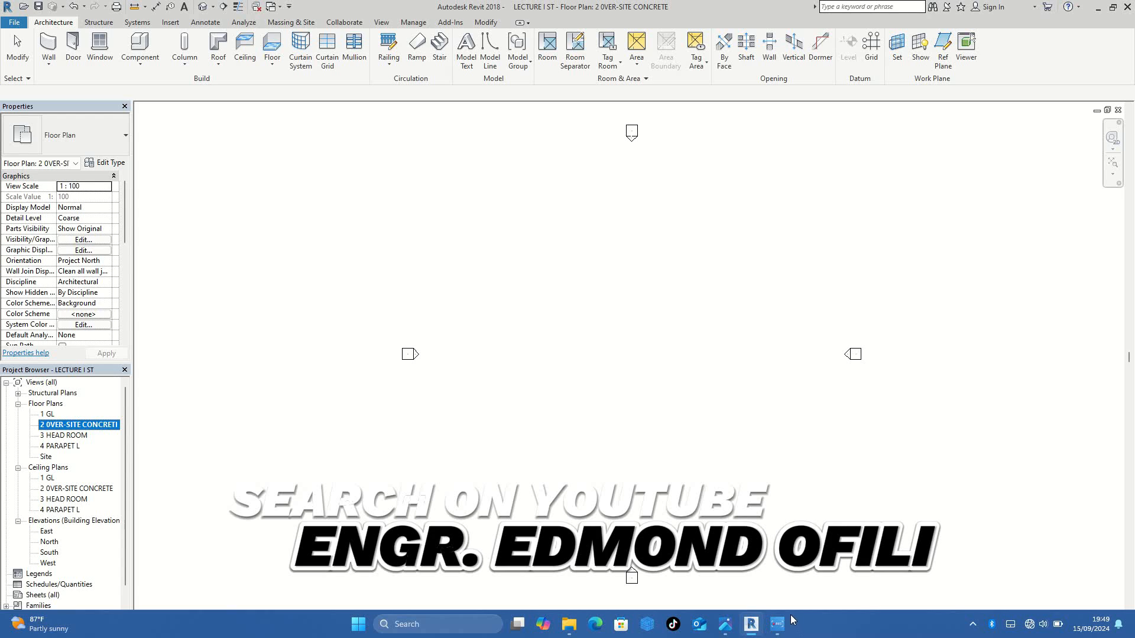
pyautogui.moveTo(791, 619)
pyautogui.click(789, 591)
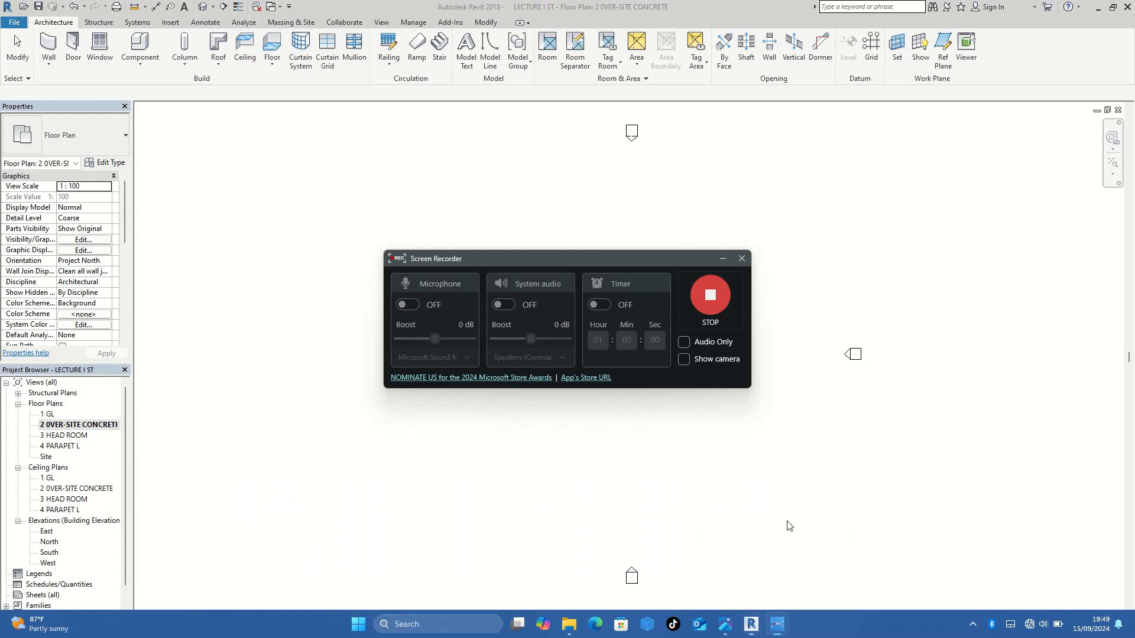
pyautogui.click(709, 295)
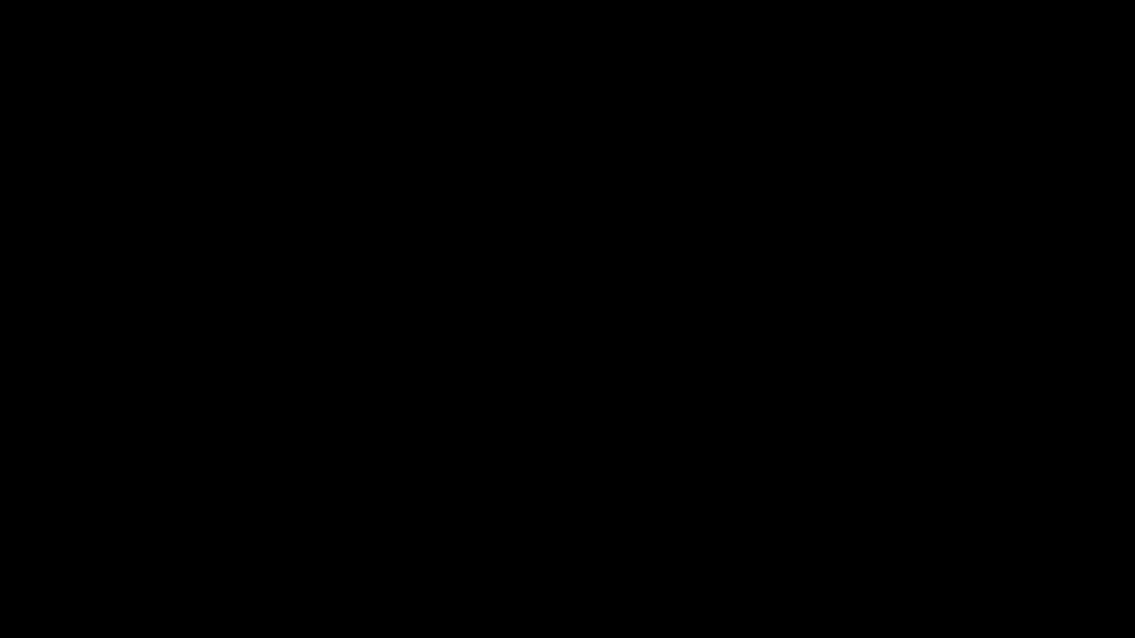